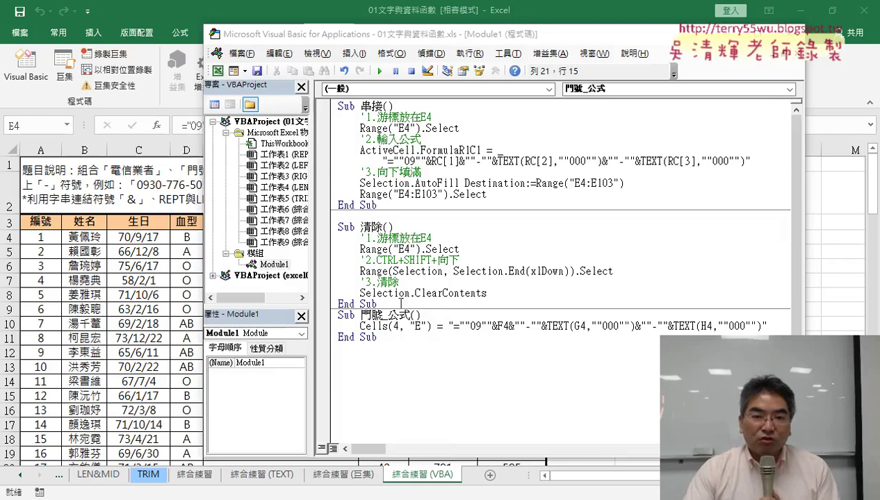
Close the VBA editor and highlight Developer > Visual Basic and Macro Security
click(791, 34)
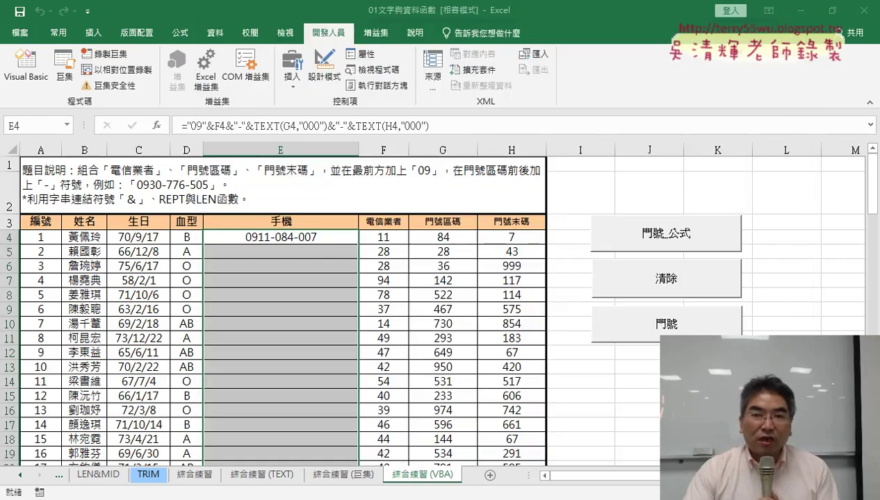
click(31, 82)
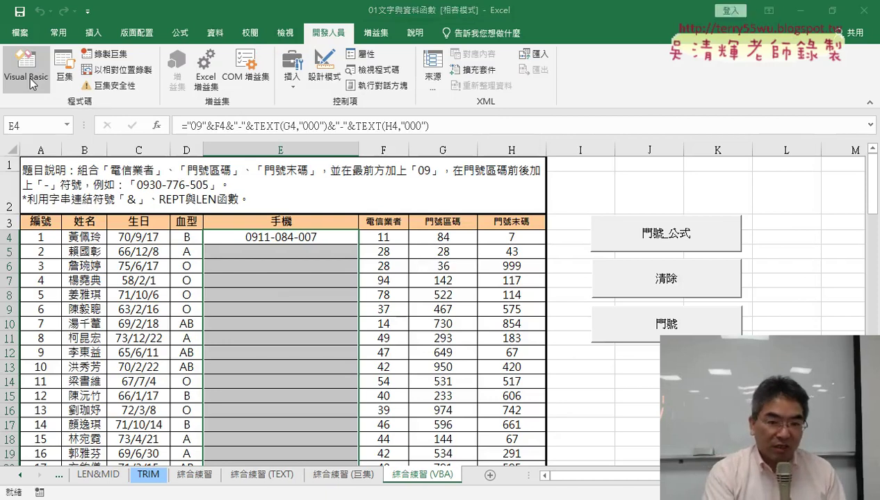
drag(59, 104, 56, 97)
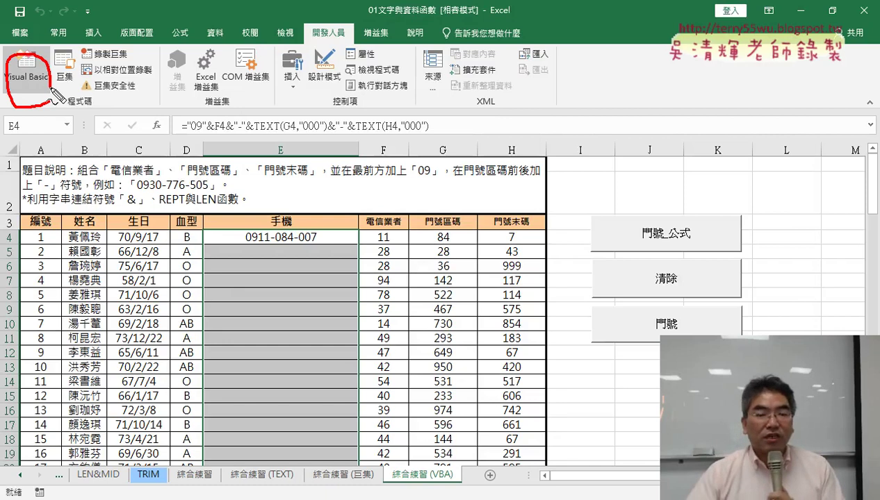
mouse_move(191, 92)
mouse_down()
mouse_move(62, 75)
mouse_move(75, 84)
mouse_up()
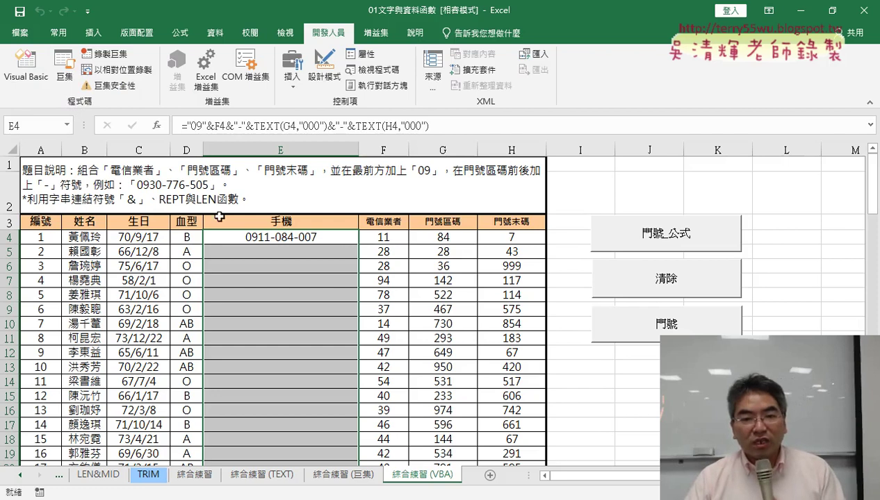
Show cell E4's formula joining 09 with F4, G4 and H4
key(F2)
key(shift+Home)
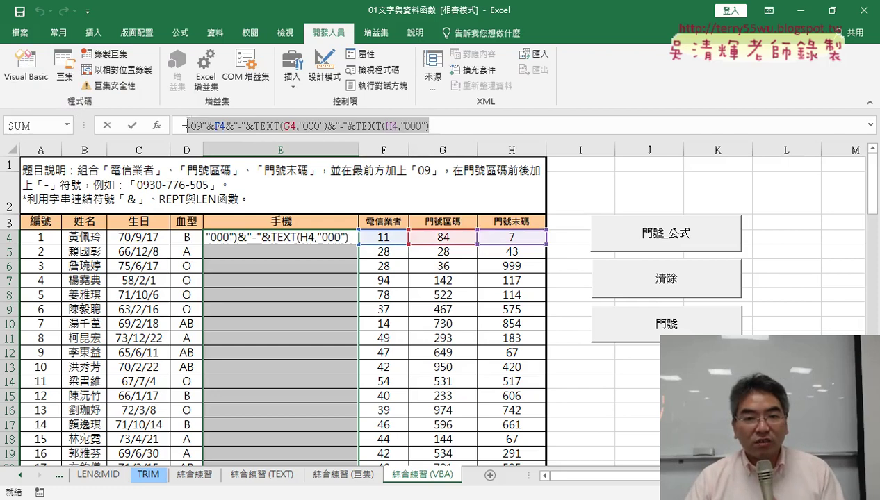
click(107, 125)
In 門號_公式, delete the Cells line and undo to restore it
click(26, 70)
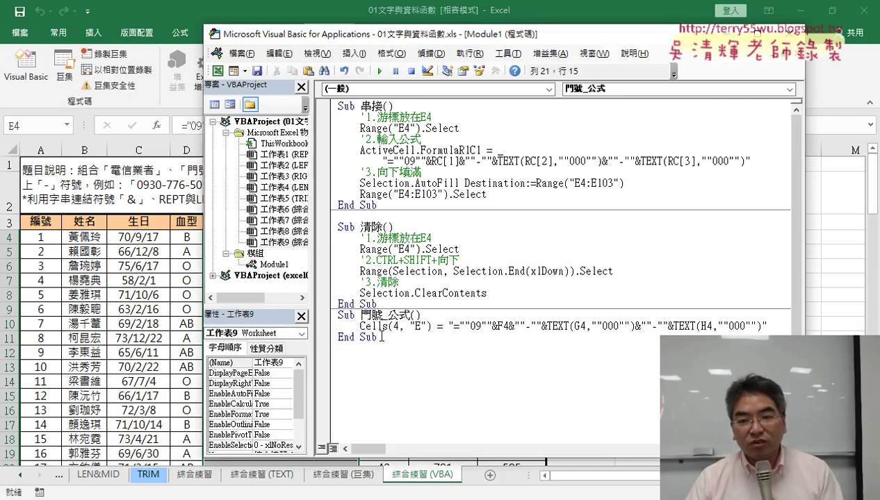
drag(410, 315, 414, 350)
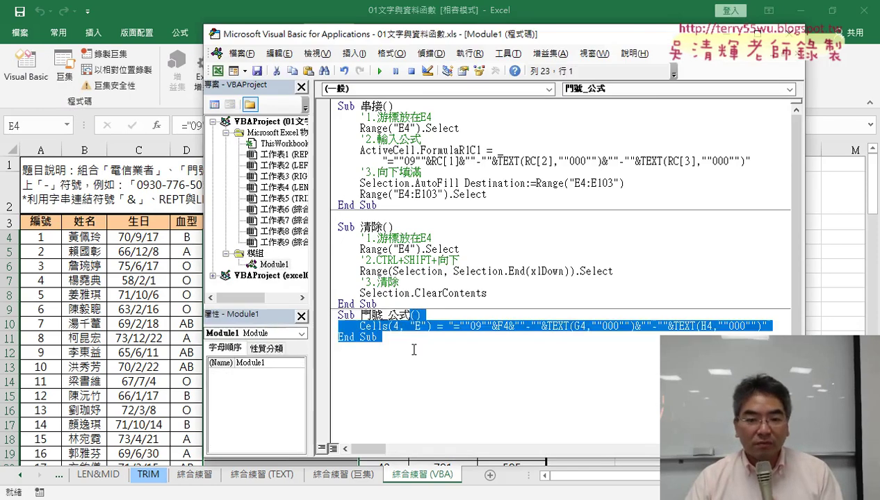
key(Delete)
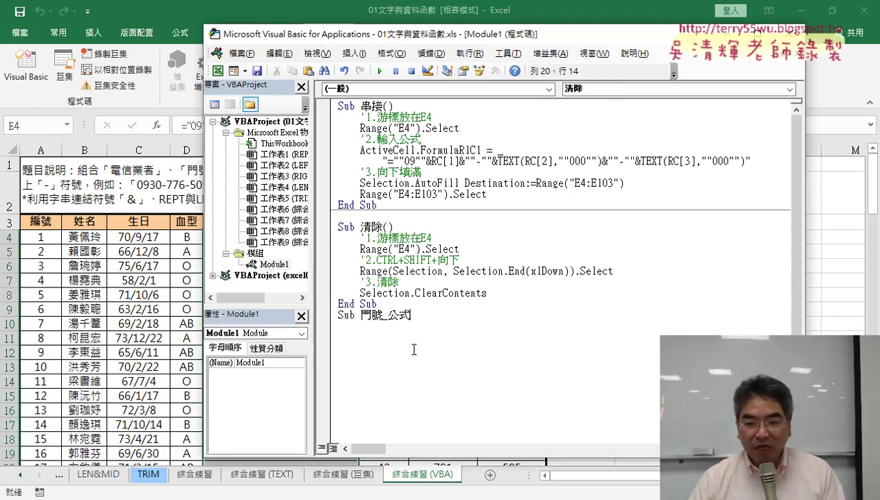
key(Return)
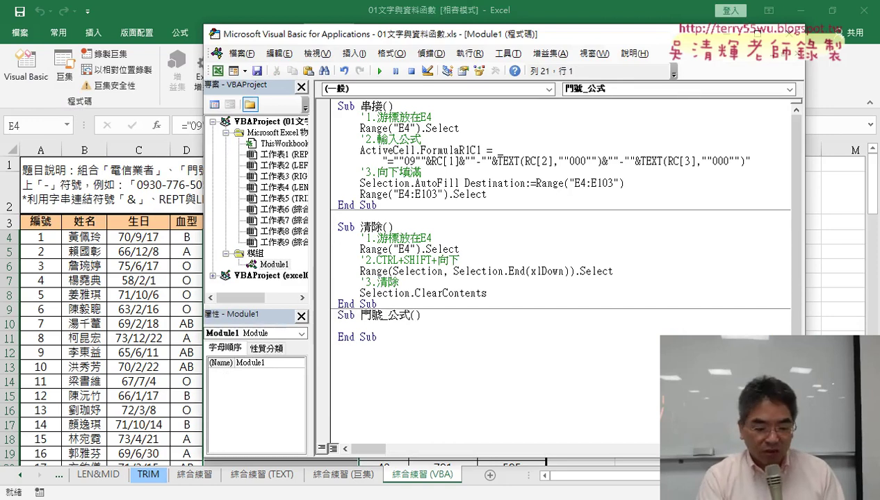
key(ctrl+z)
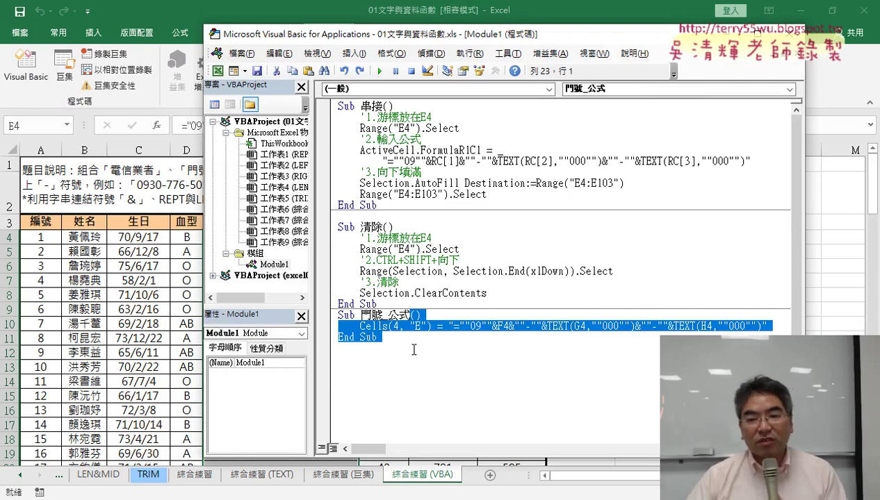
Annotate the Cells line, linking the formula's F4 to the Cells(4, "E") target
drag(448, 326, 552, 326)
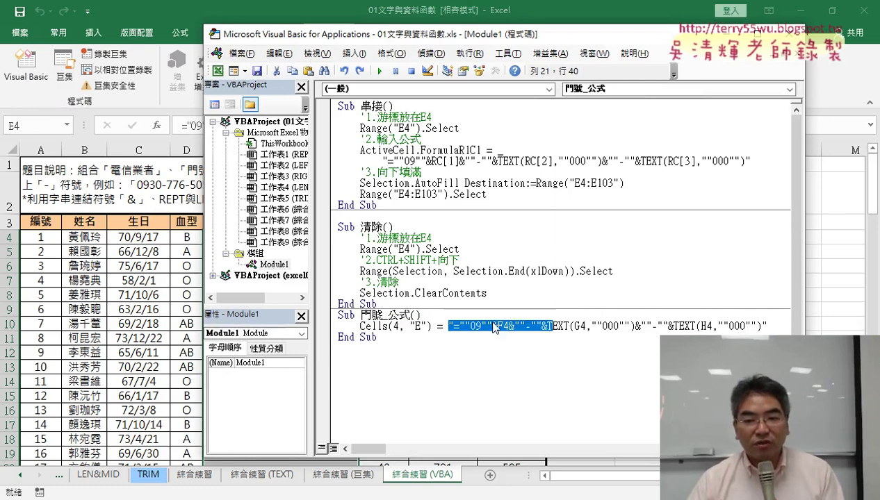
drag(359, 326, 570, 332)
drag(435, 335, 445, 337)
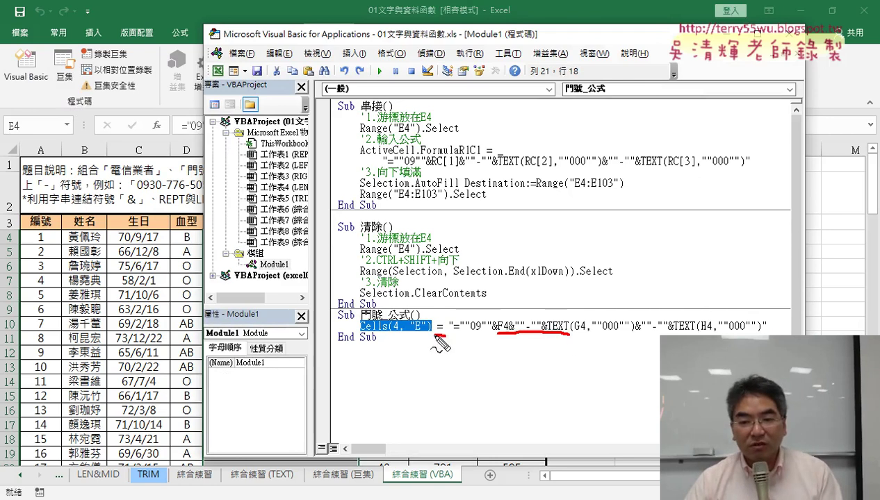
drag(503, 320, 398, 327)
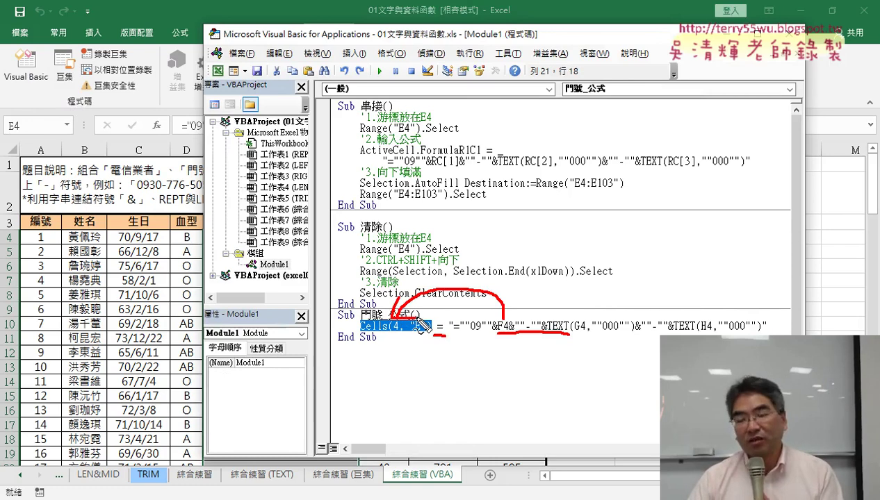
Clear the annotations, narrow the Project pane and move the editor right to reveal column E
key(Escape)
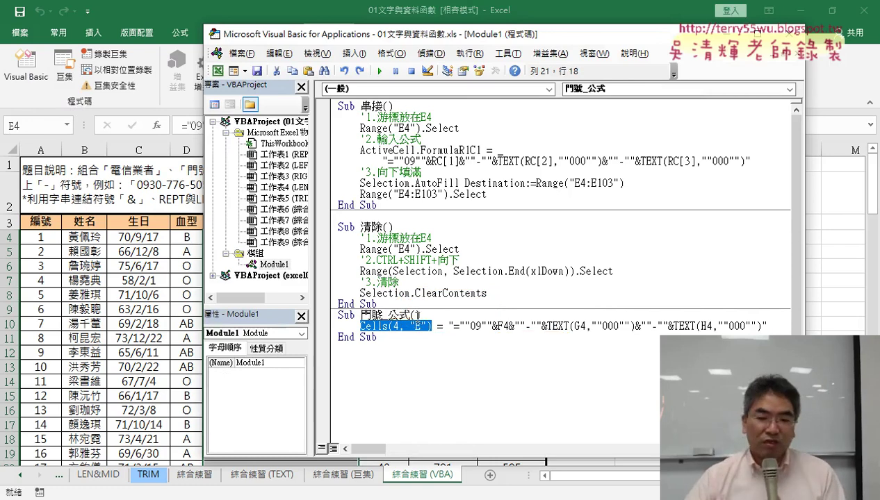
click(433, 316)
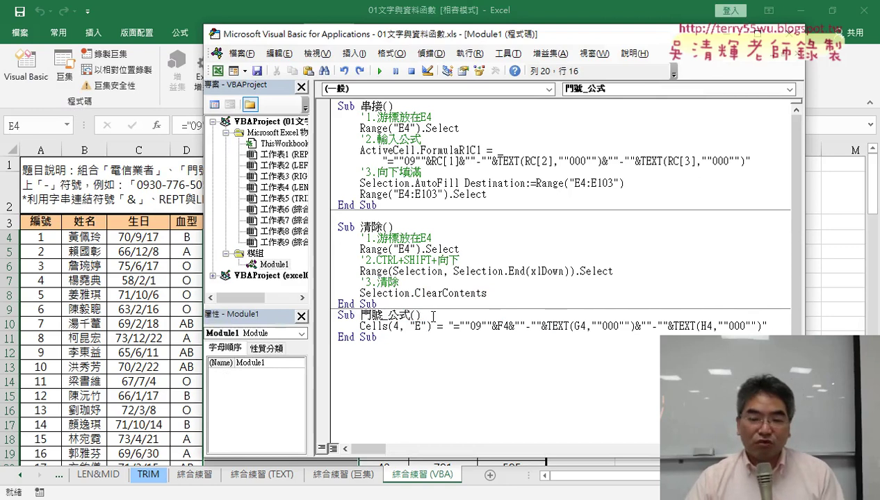
drag(315, 198, 272, 199)
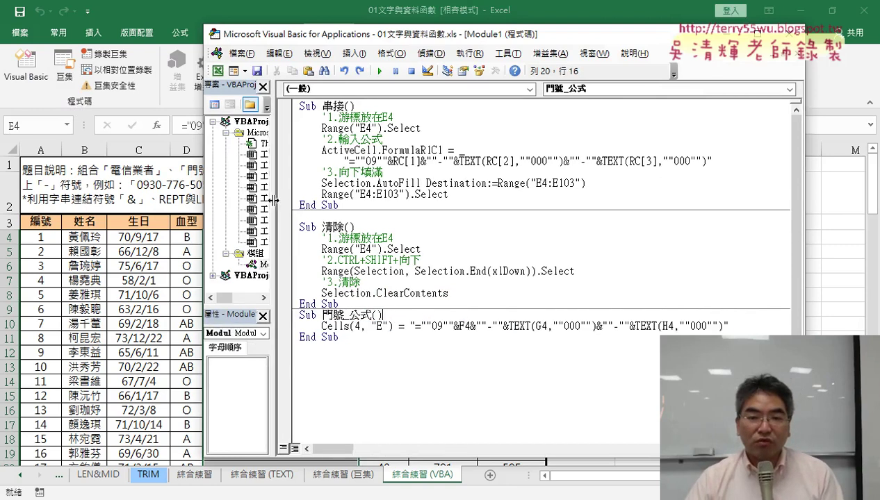
drag(355, 35, 497, 44)
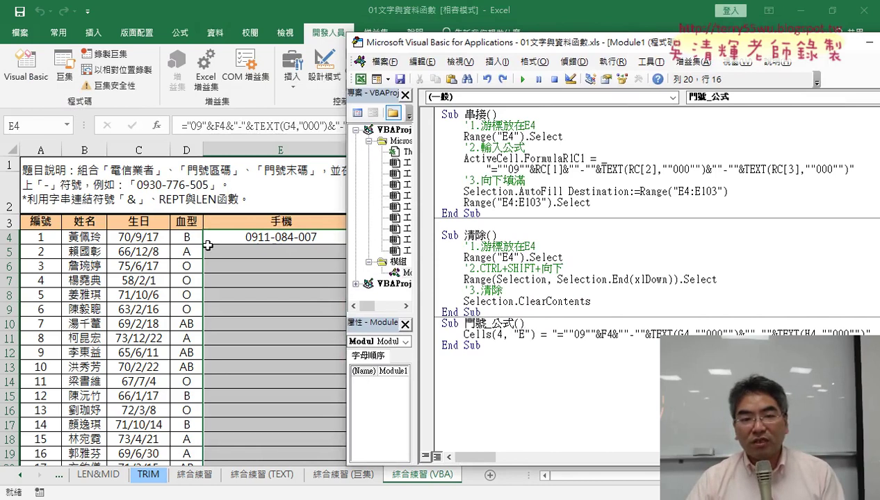
click(25, 237)
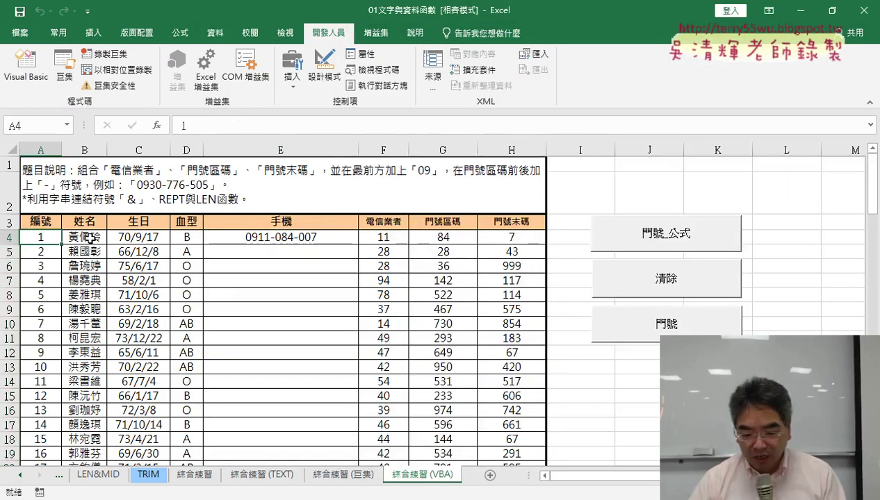
key(ctrl+Down)
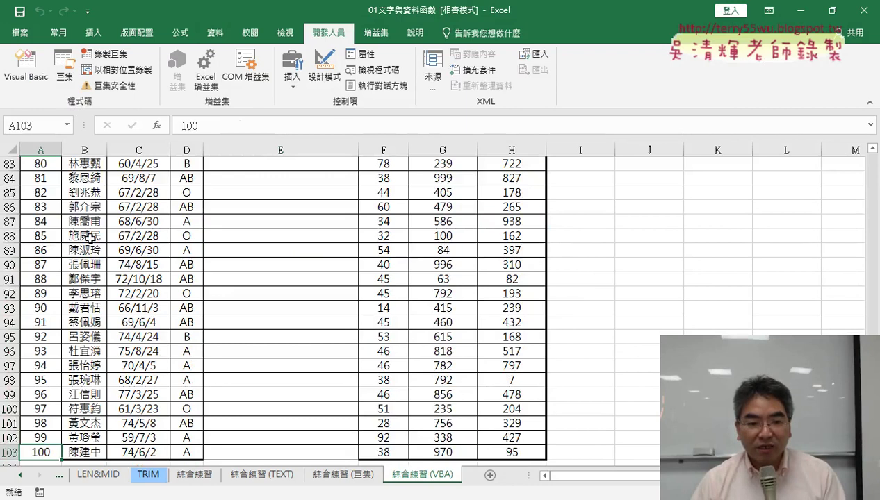
key(ctrl+Up)
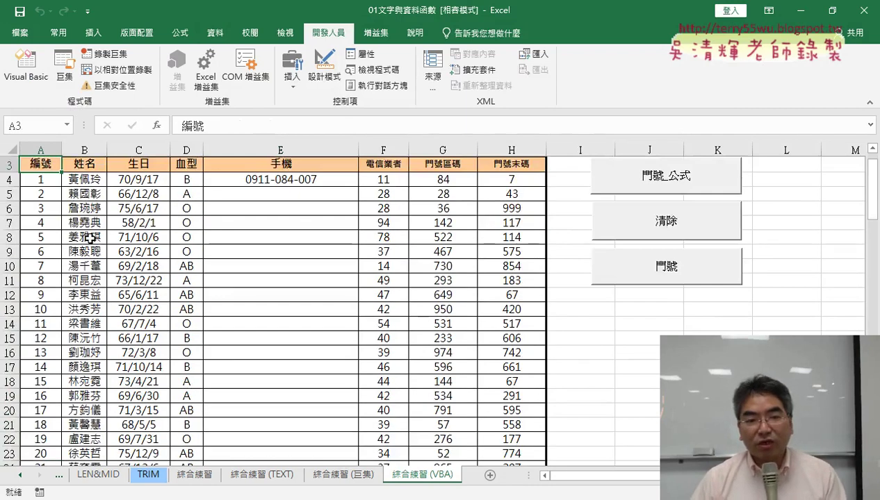
key(ctrl+Down)
key(ctrl+Up)
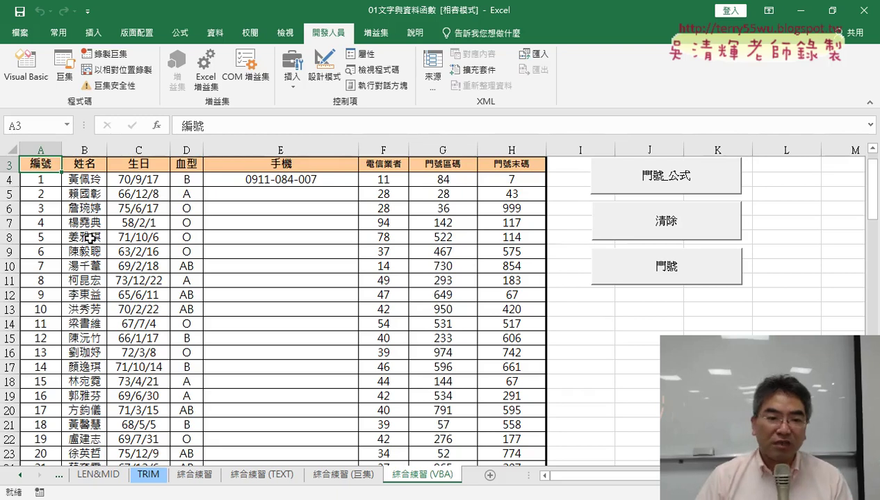
key(Right)
key(Right)
key(Right)
key(Right)
key(Right)
key(Down)
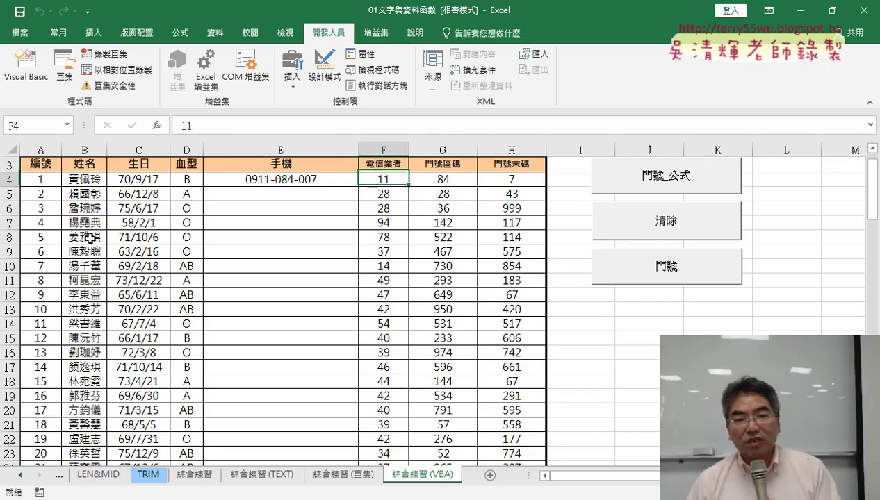
key(Left)
key(Left)
key(Right)
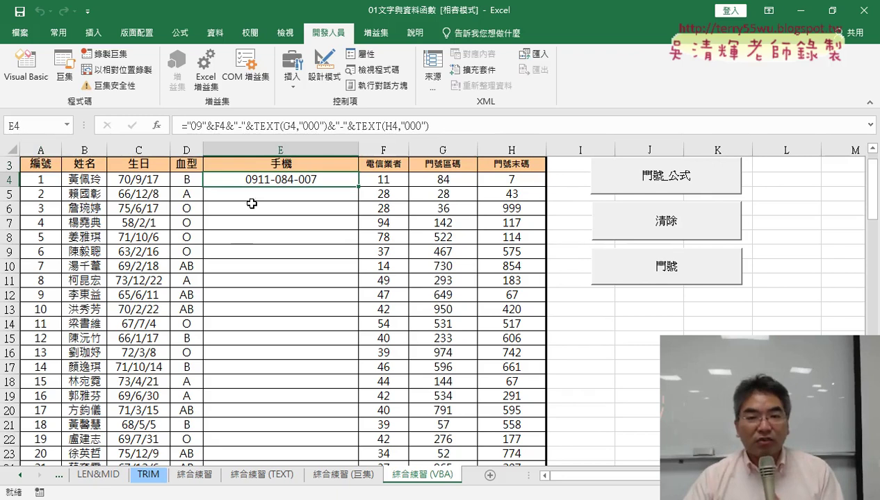
click(41, 85)
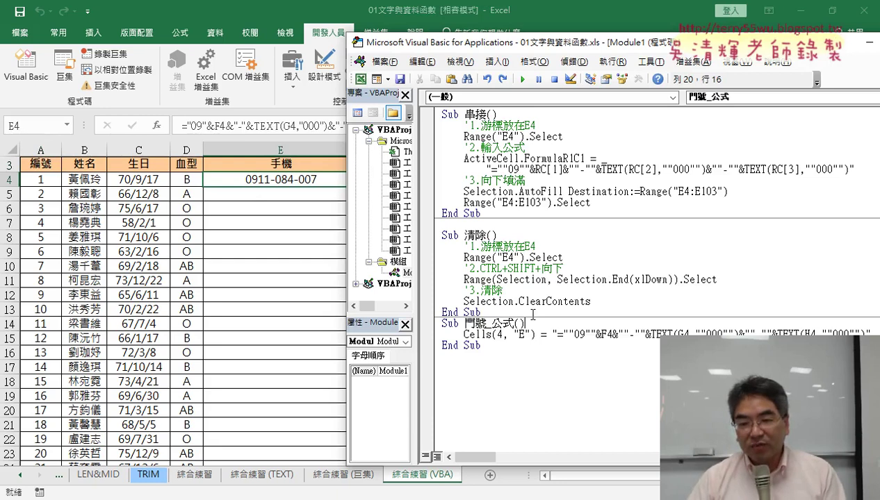
Insert an indented For i = 4 To 103 line and a Next line into 門號_公式
key(Return)
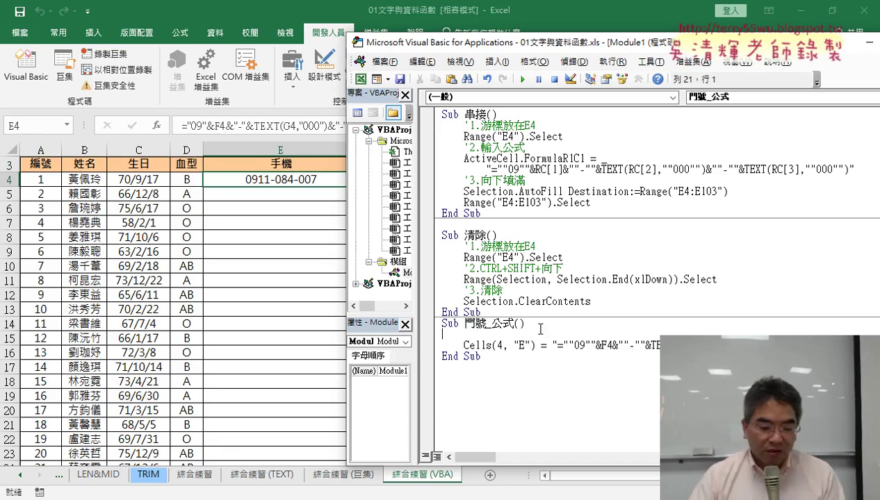
key(Tab)
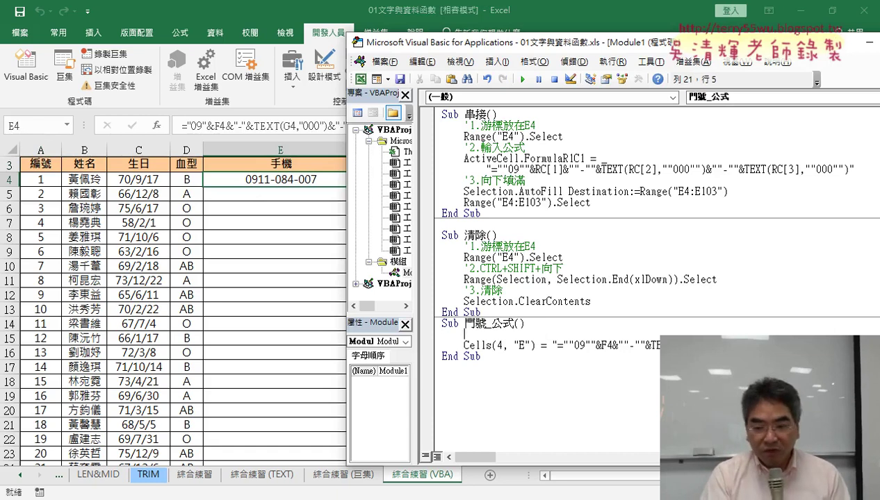
text(for )
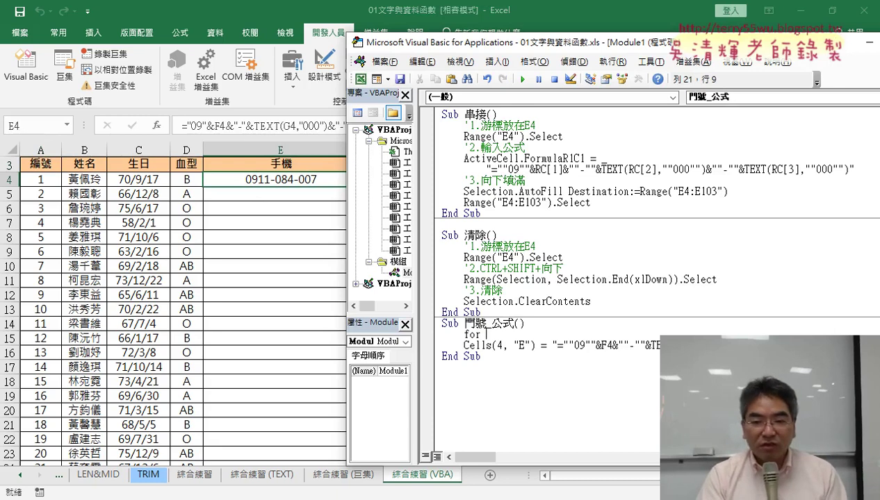
text(i)
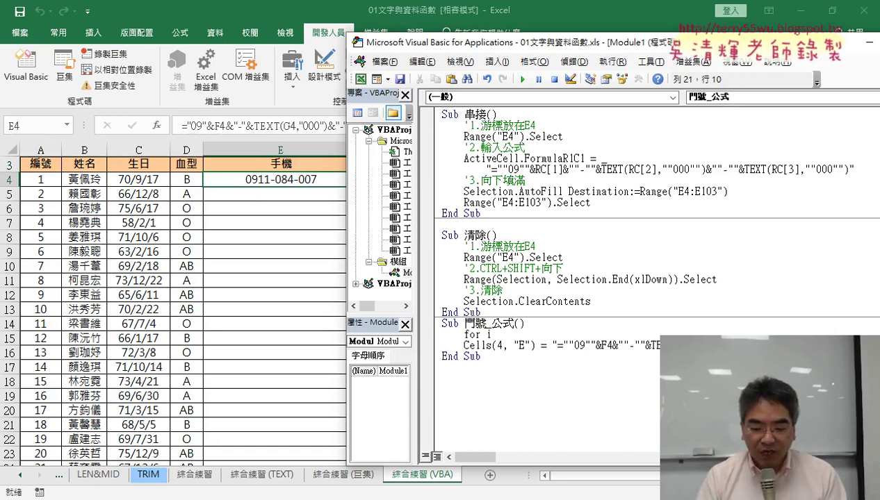
text(=4)
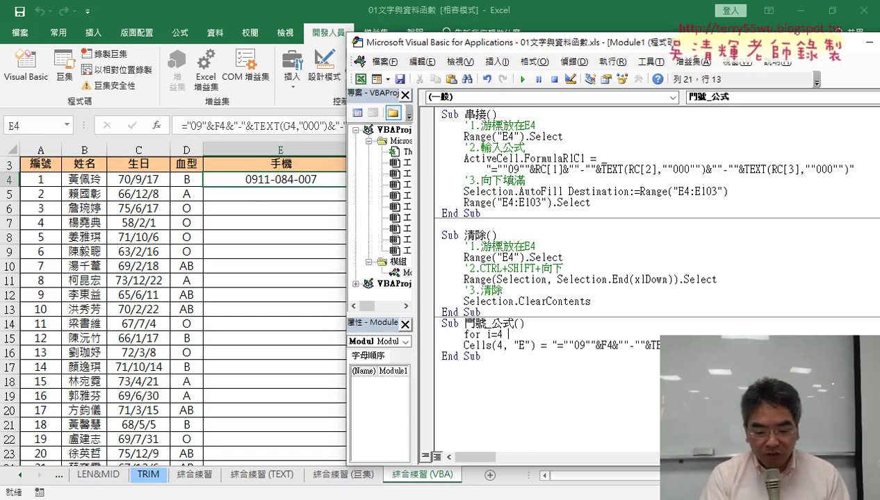
text( to )
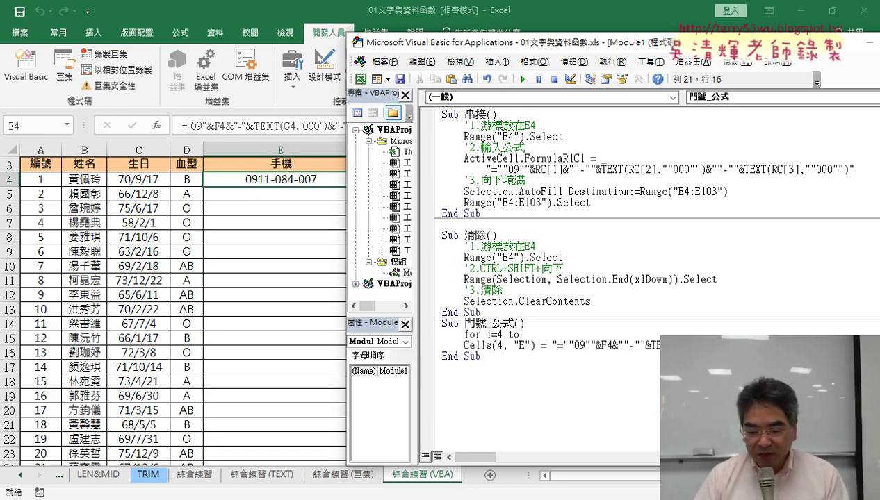
text(103)
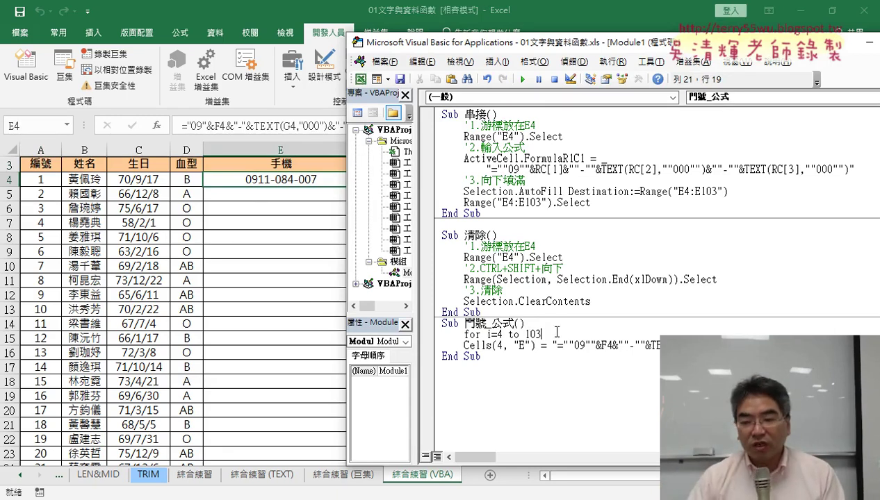
key(Return)
key(Return)
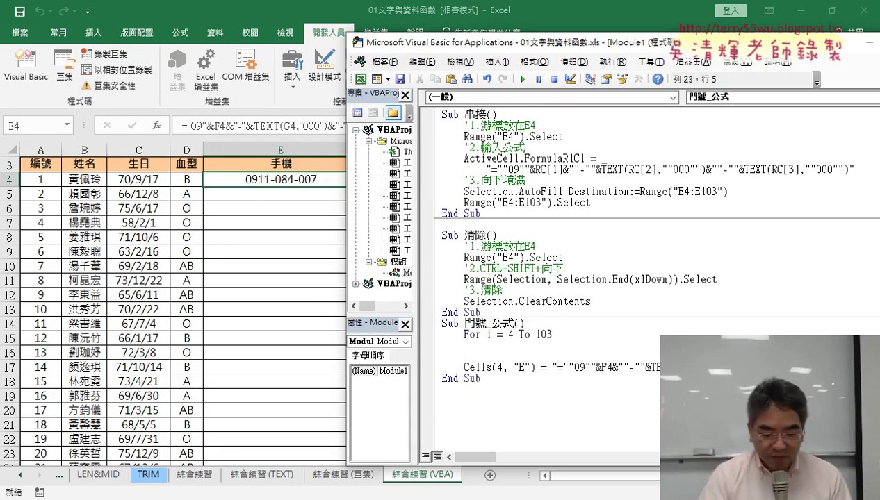
text(next)
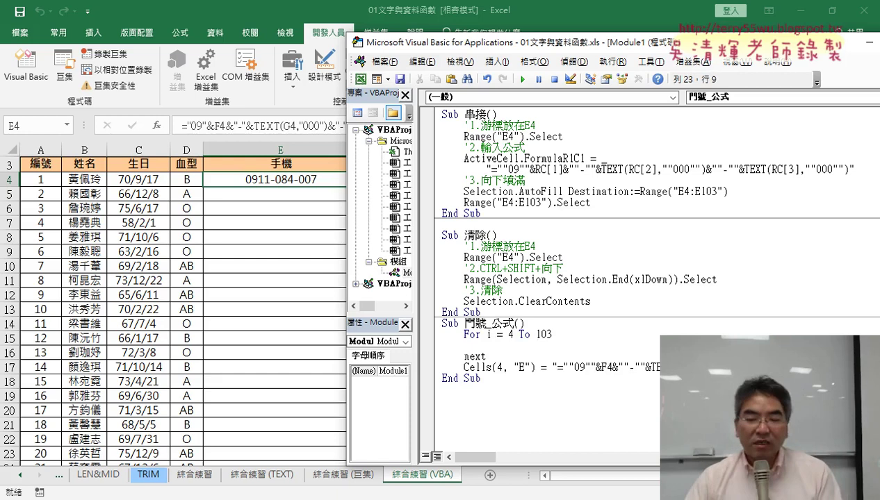
click(526, 368)
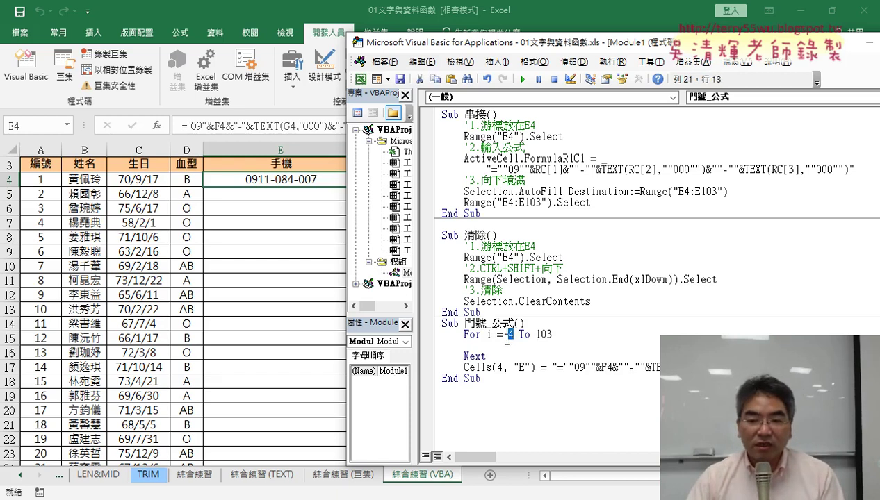
click(469, 358)
click(522, 335)
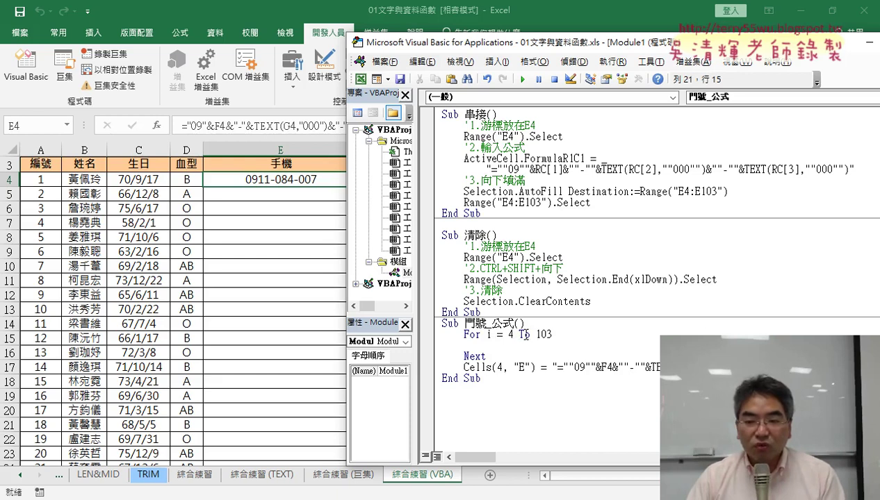
click(430, 368)
Move the Cells(4, "E") line between For and Next, indent it, and remove the blank line
drag(444, 372, 435, 355)
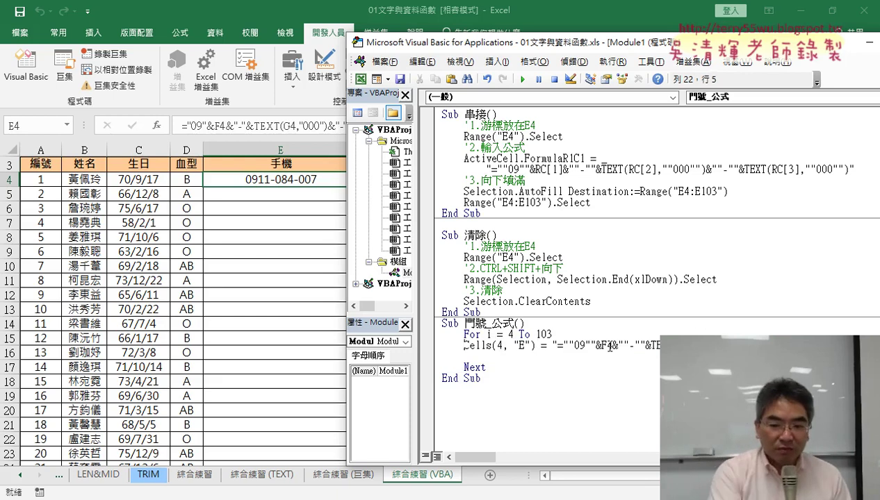
key(Tab)
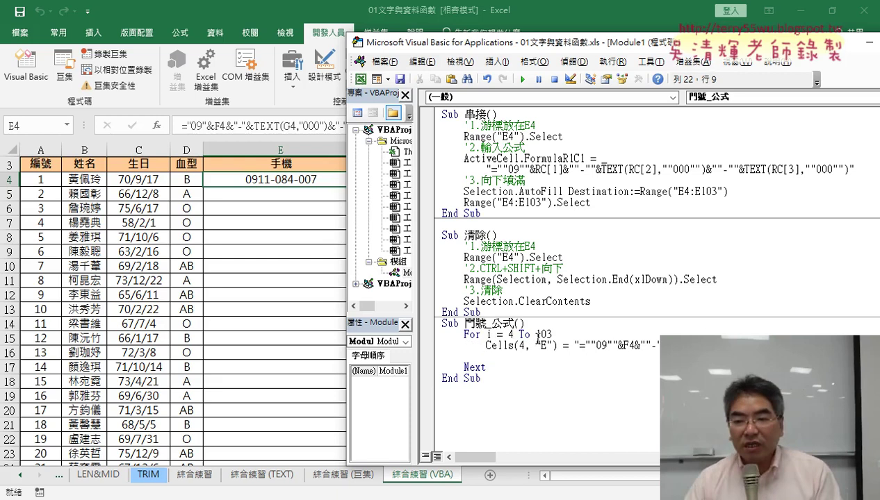
click(542, 345)
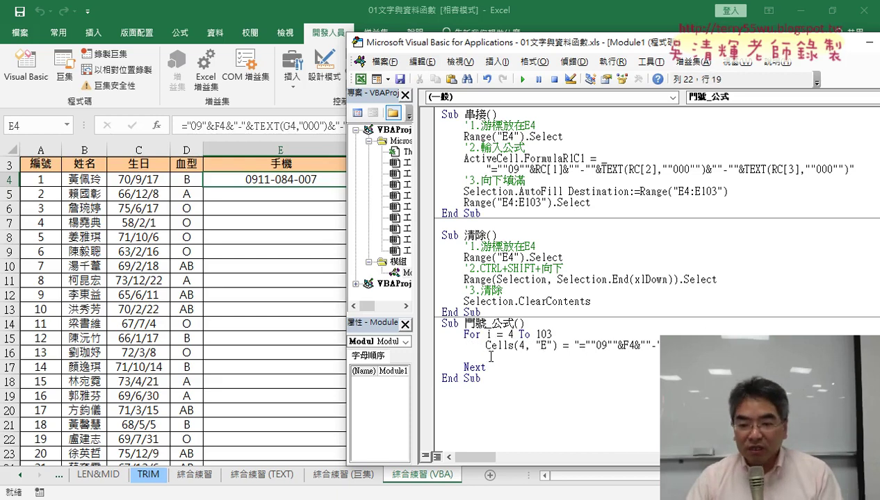
drag(490, 357, 405, 356)
key(BackSpace)
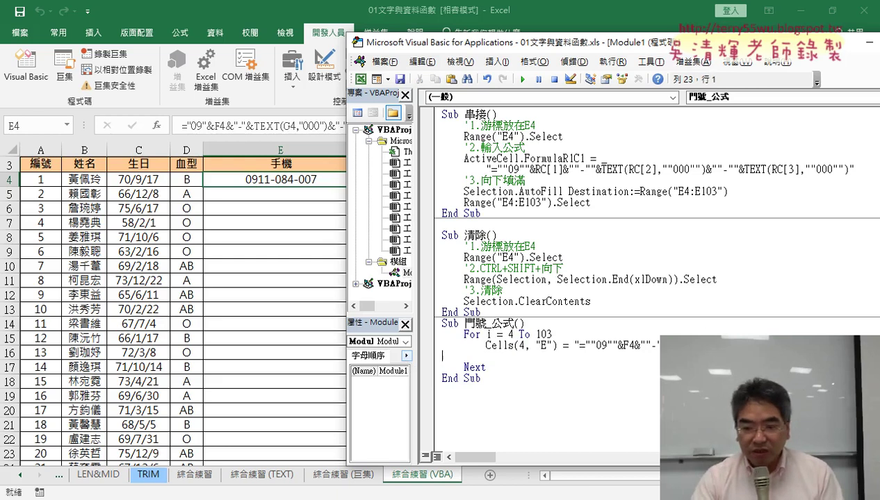
key(BackSpace)
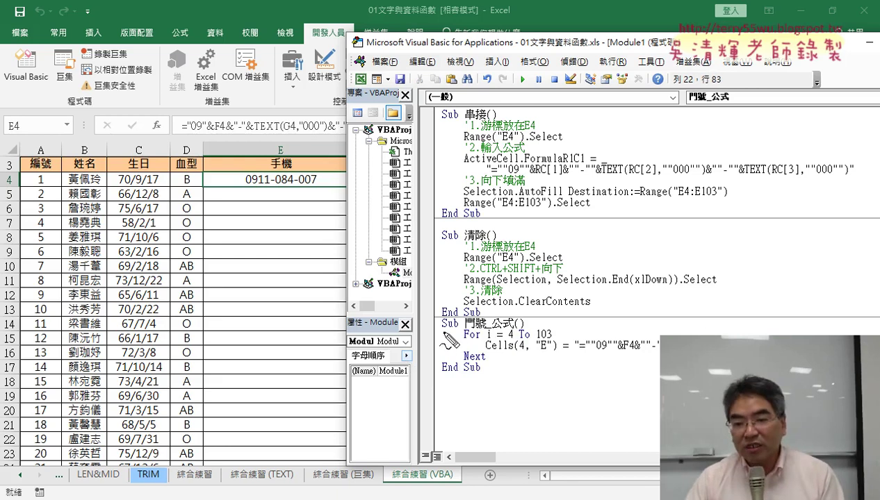
drag(439, 335, 479, 345)
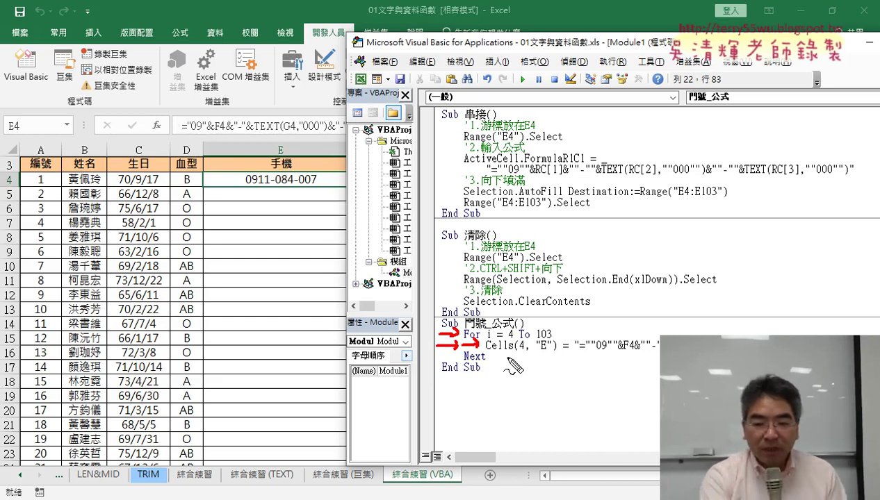
key(Escape)
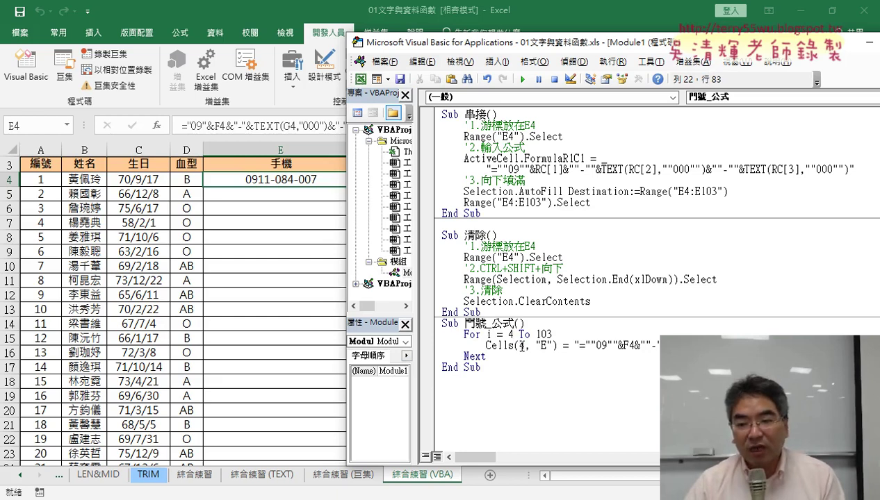
drag(521, 346, 525, 346)
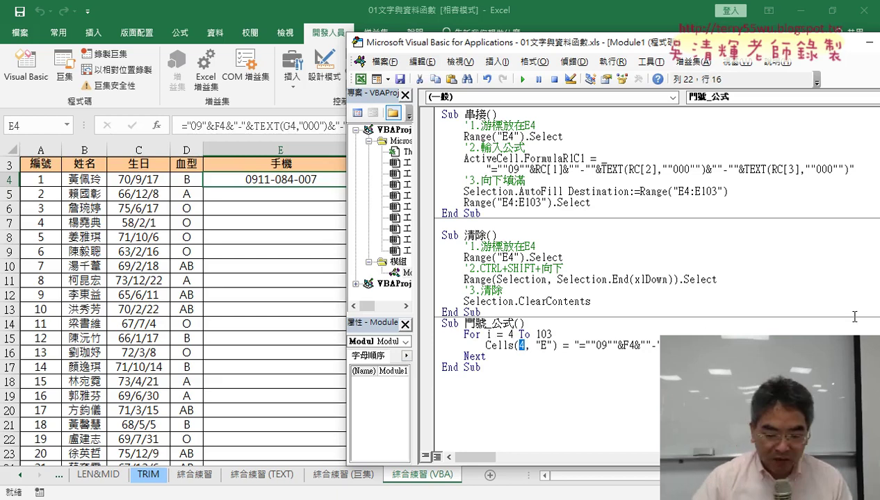
text(i)
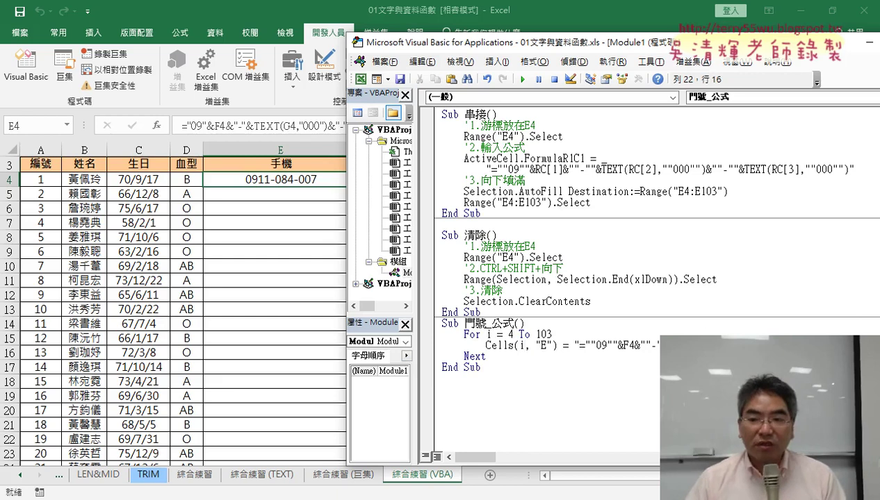
key(shift+Left)
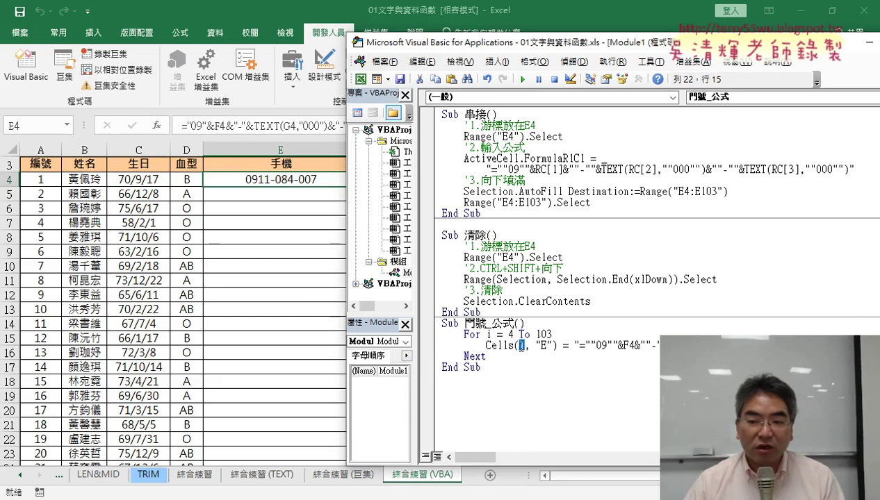
click(522, 81)
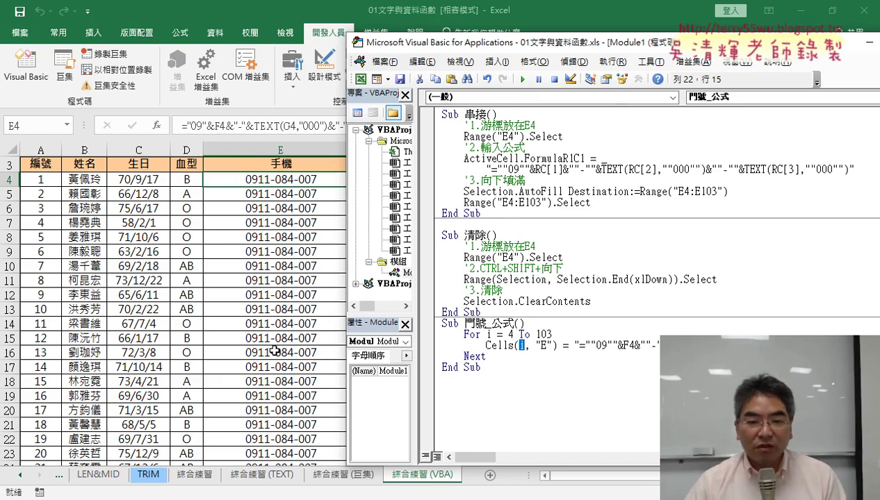
click(273, 180)
key(ctrl+Down)
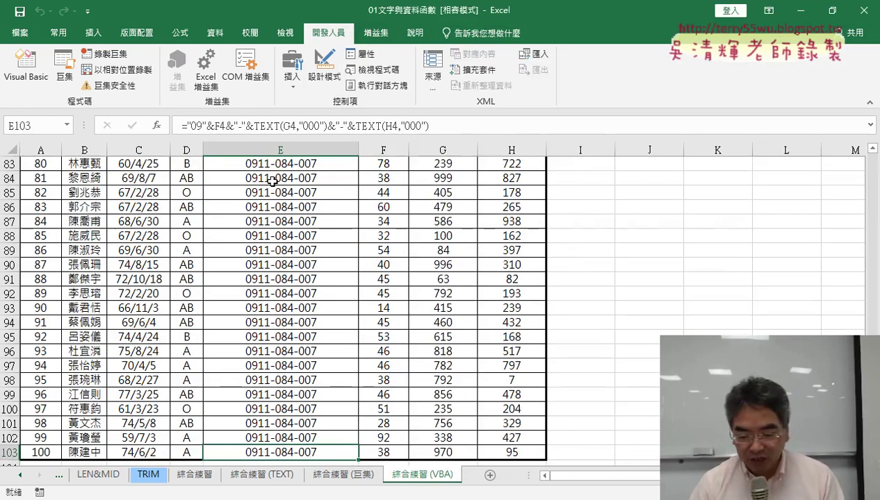
key(ctrl+Up)
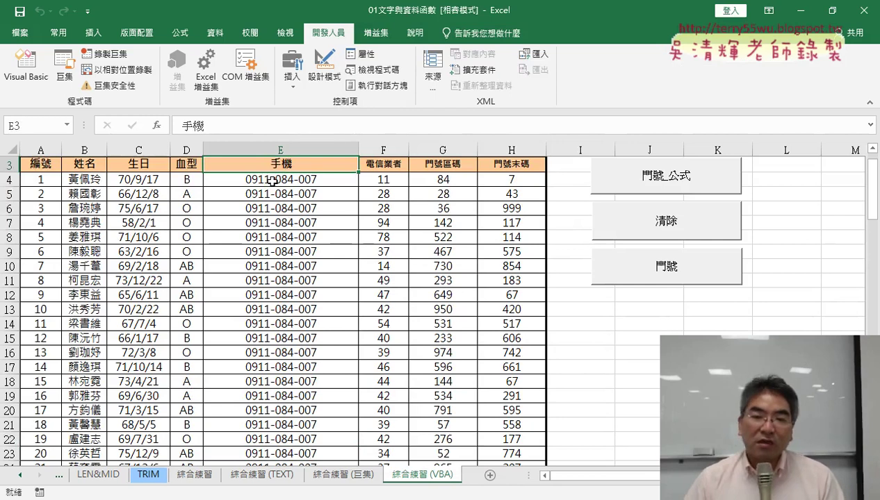
click(273, 180)
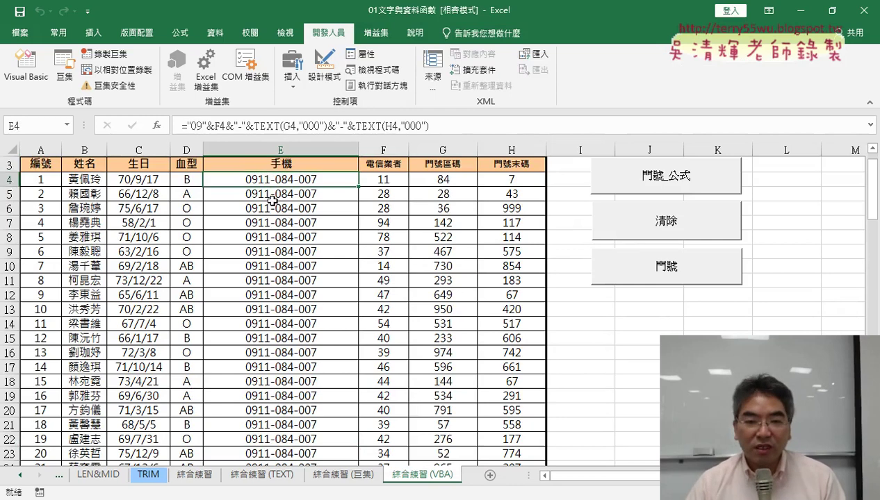
click(273, 196)
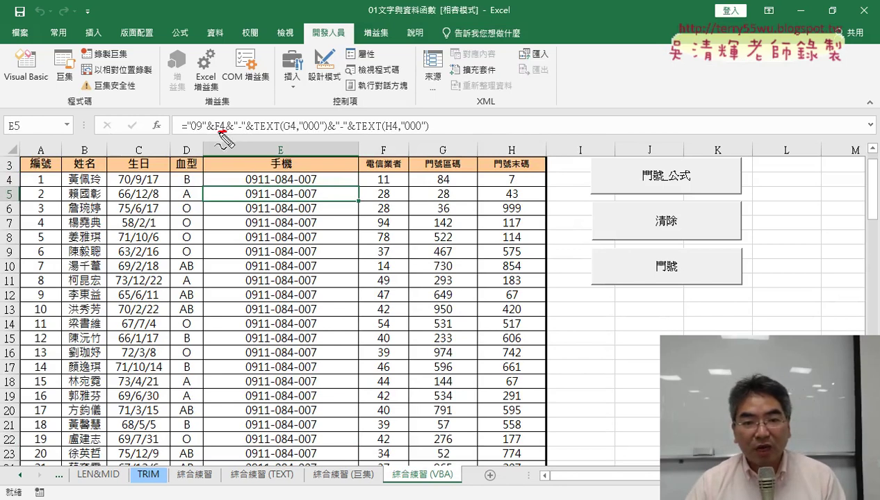
drag(5, 184, 15, 184)
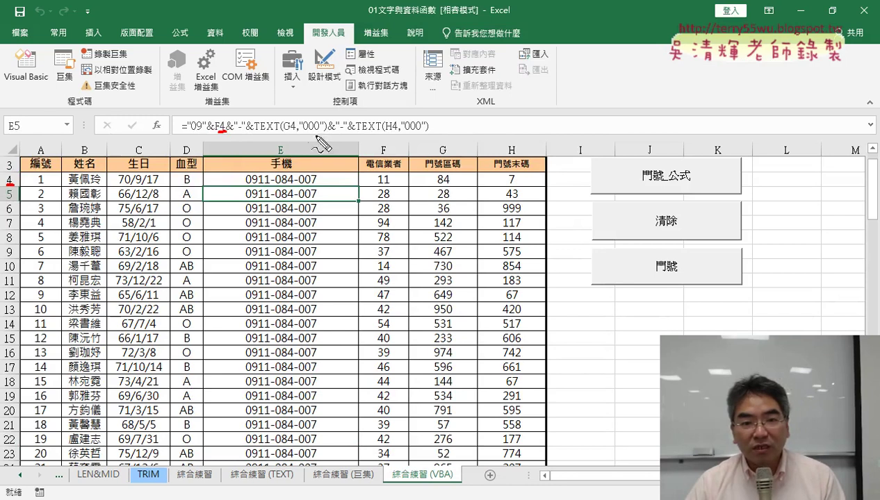
drag(287, 132, 296, 130)
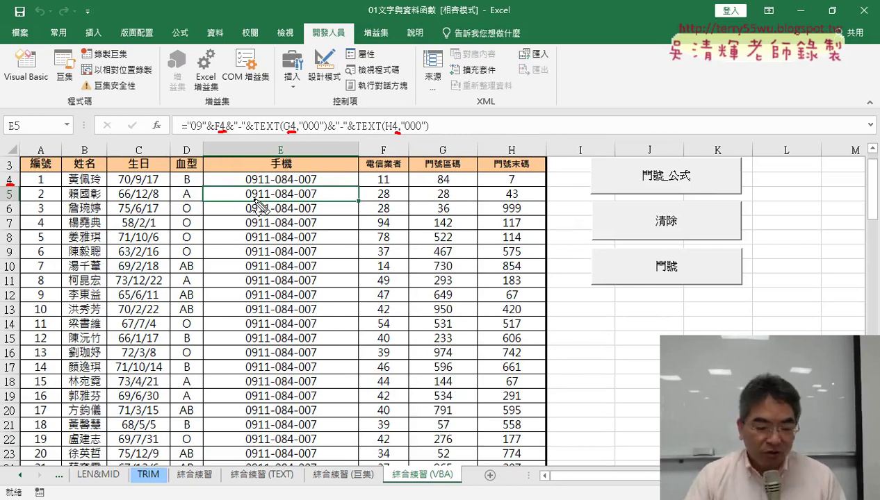
key(Escape)
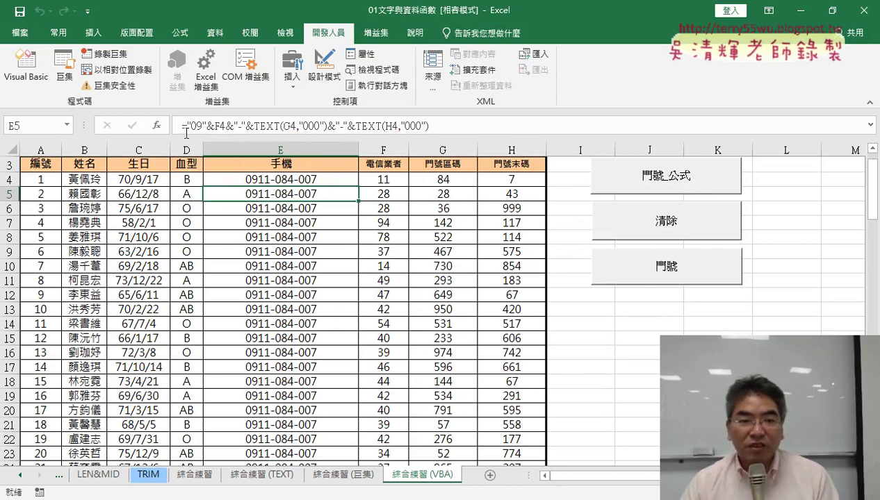
click(26, 66)
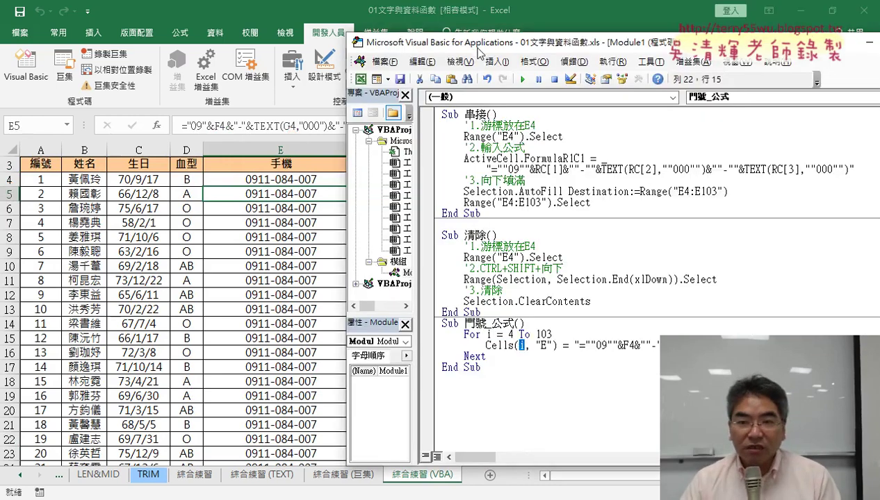
Change the formula's &F4& reference to &Fi&
drag(478, 54, 322, 50)
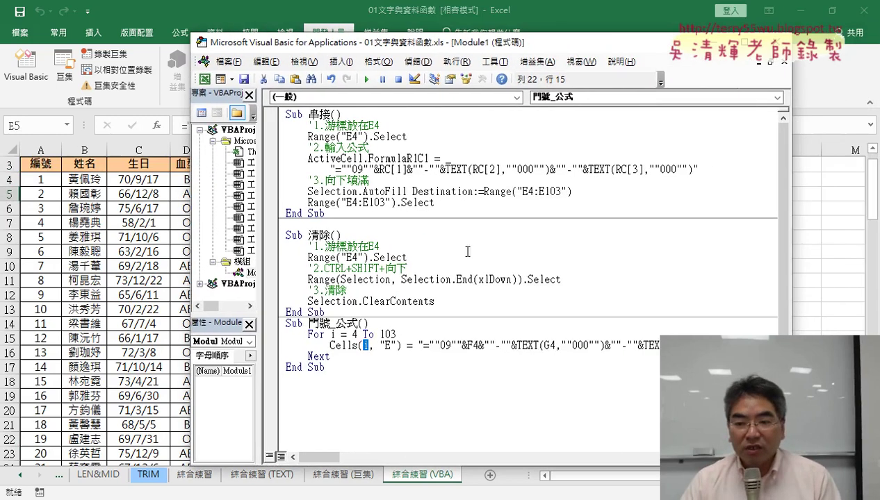
drag(478, 346, 471, 346)
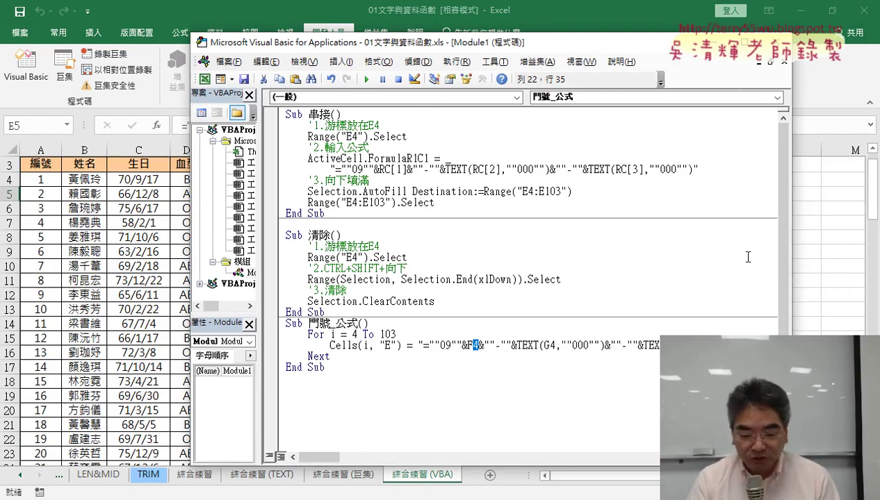
click(478, 345)
text(i)
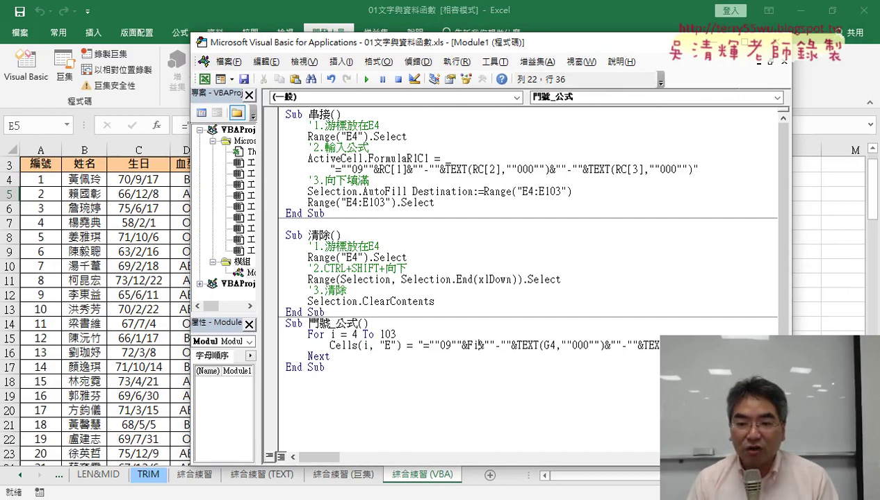
Rerun 門號_公式 and inspect cell E4's formula, now giving #NAME? errors
drag(514, 42, 655, 41)
click(506, 78)
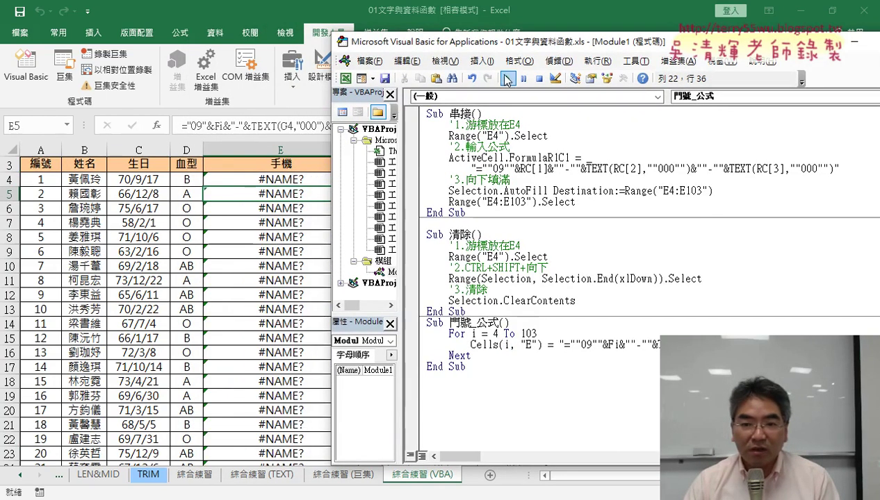
click(290, 179)
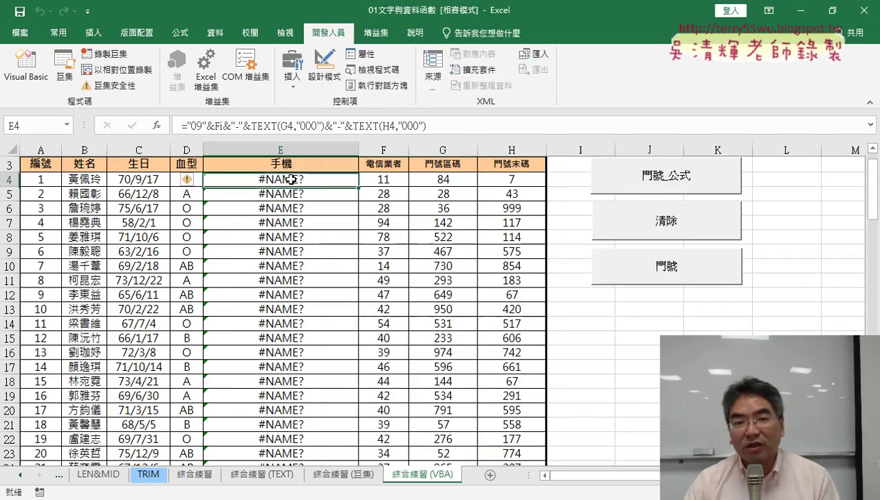
click(223, 125)
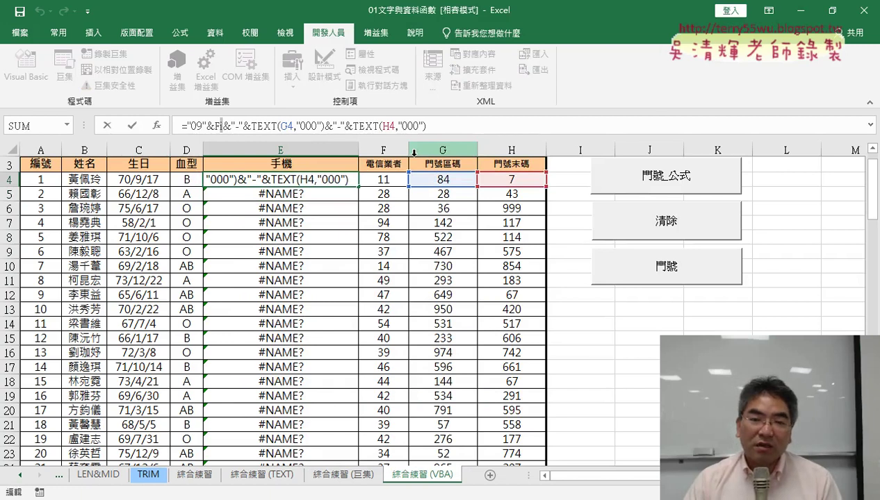
click(107, 126)
click(26, 69)
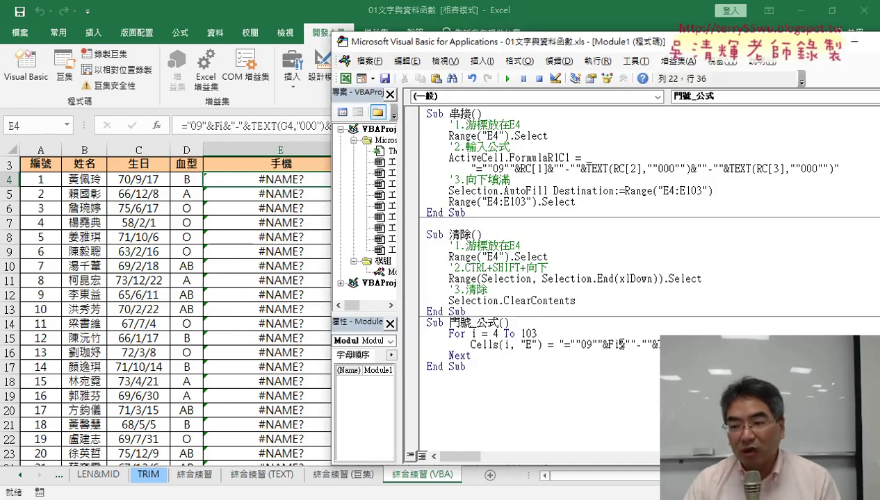
Replace the i after &F with 4 so the formula reads &F4& again
drag(618, 345, 612, 345)
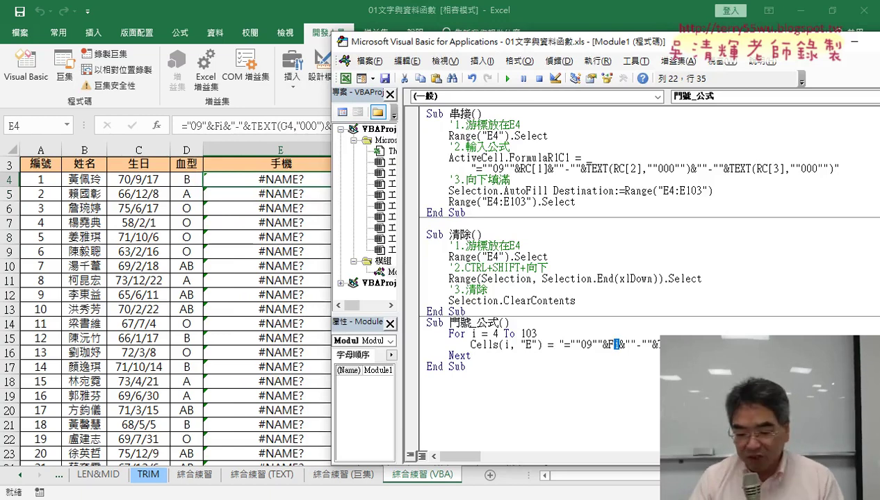
text(4)
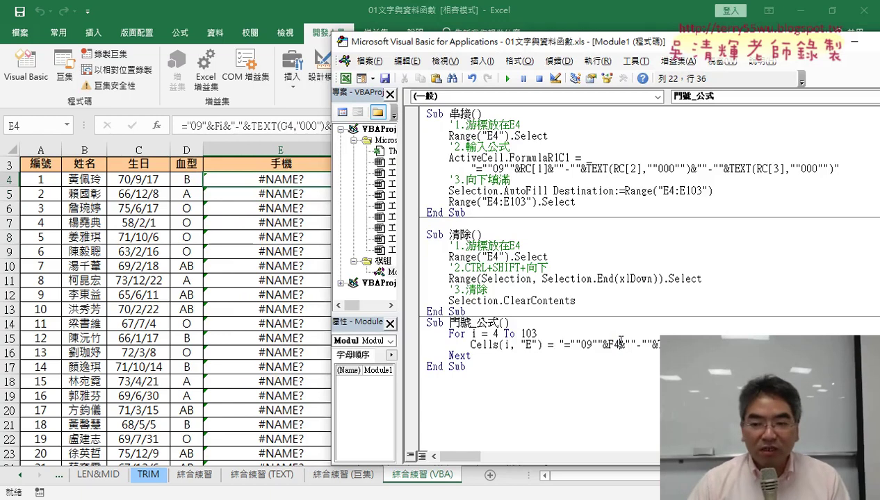
drag(620, 343, 616, 343)
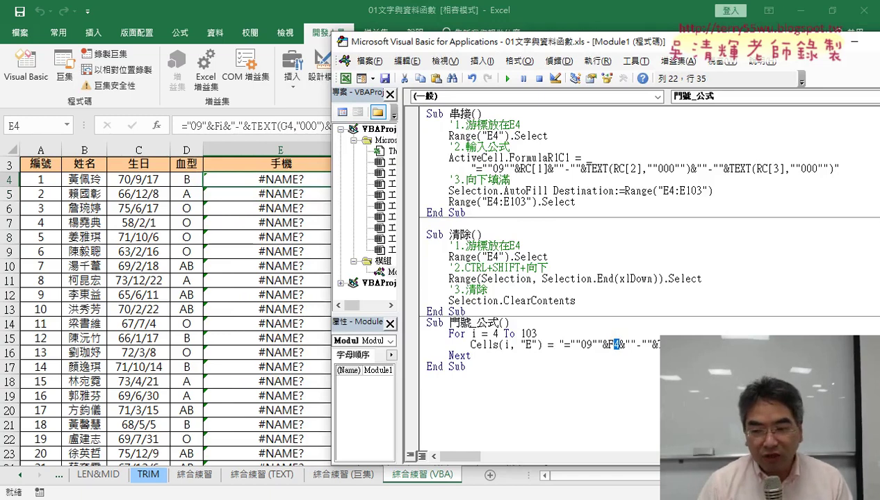
Rewrite F4 in the formula string as "&F" & i & so the row follows the loop variable
text("")
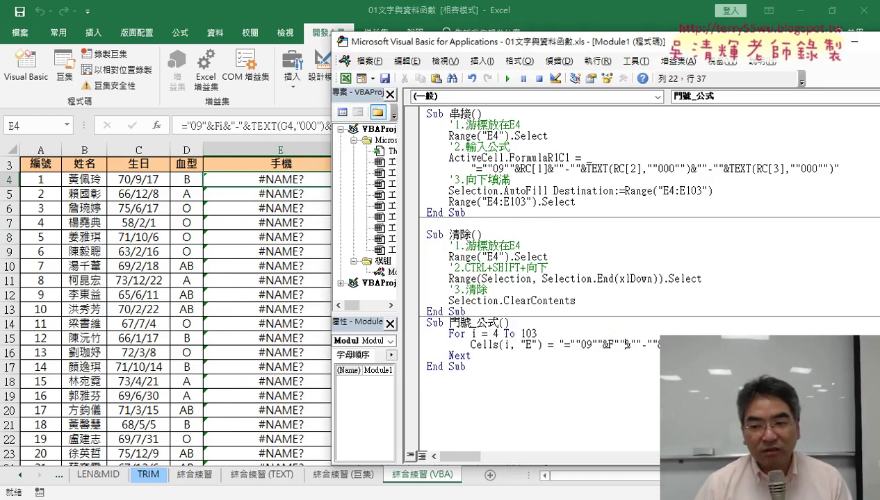
click(613, 345)
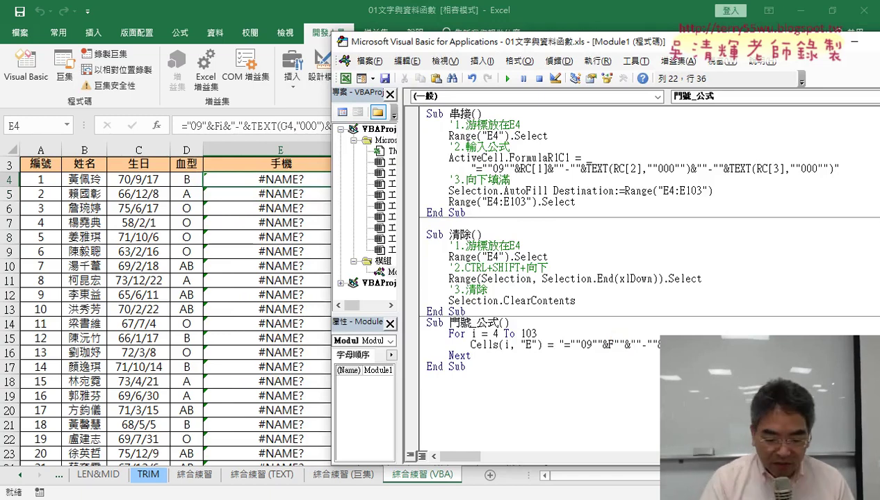
text(&&)
click(624, 345)
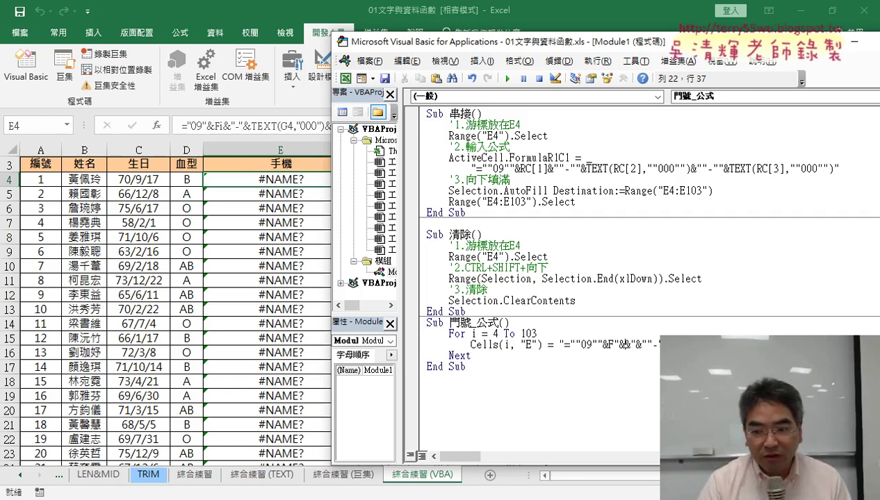
text(i)
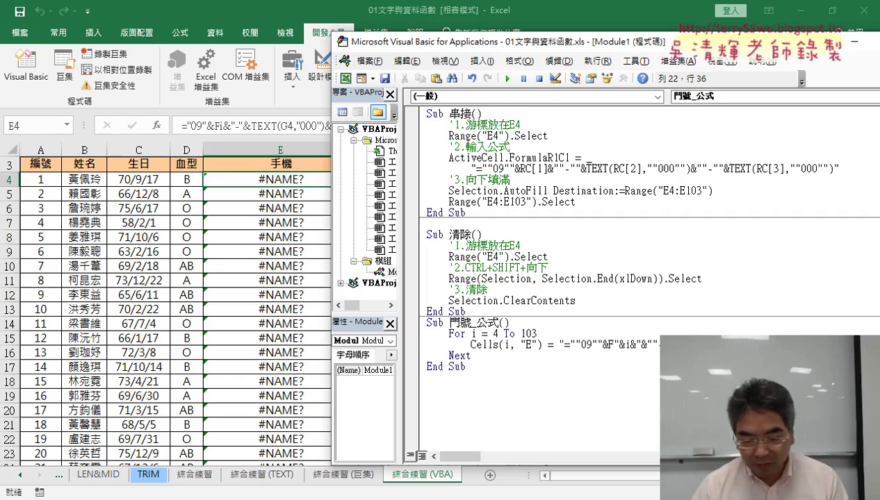
key(Right)
key(Right)
key(Right)
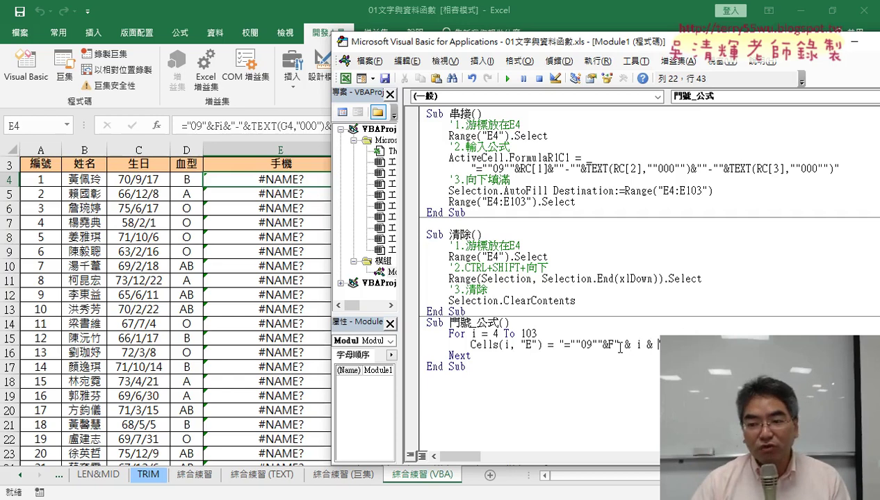
drag(619, 345, 658, 345)
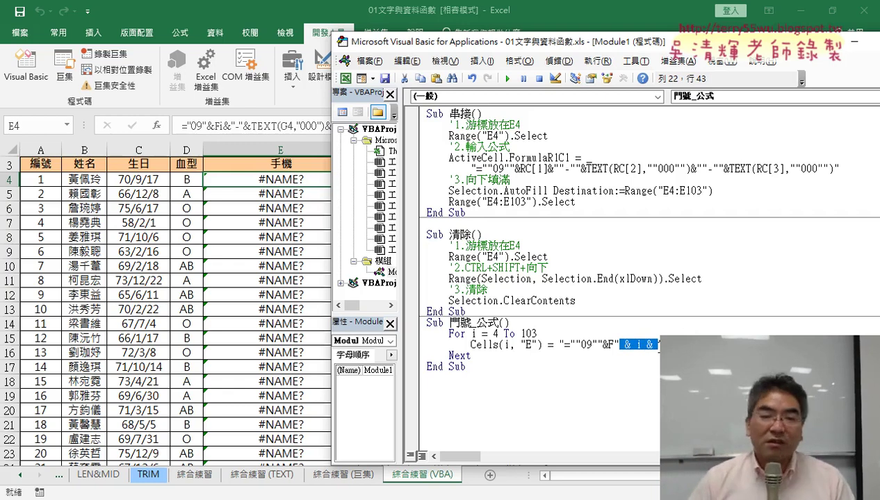
click(595, 352)
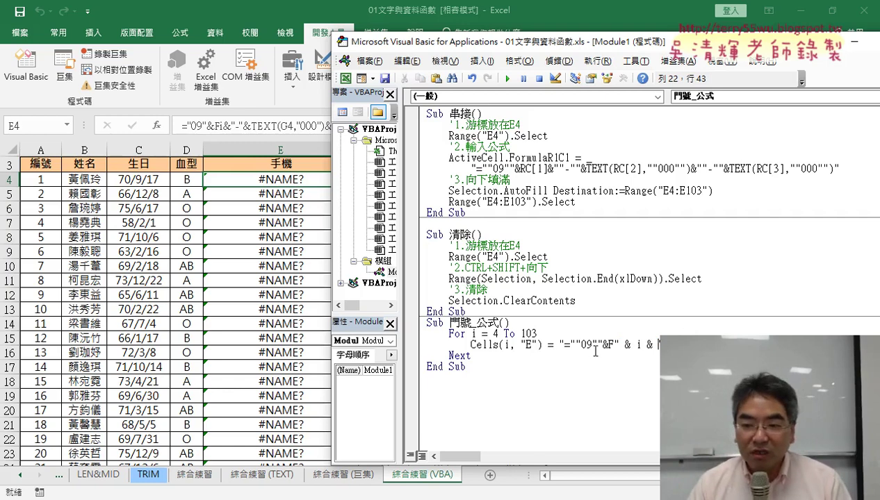
drag(561, 345, 698, 344)
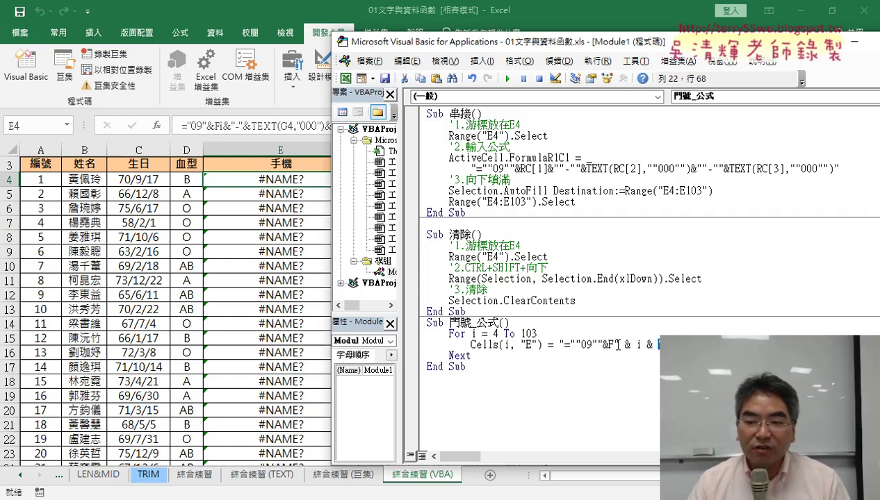
drag(619, 345, 688, 345)
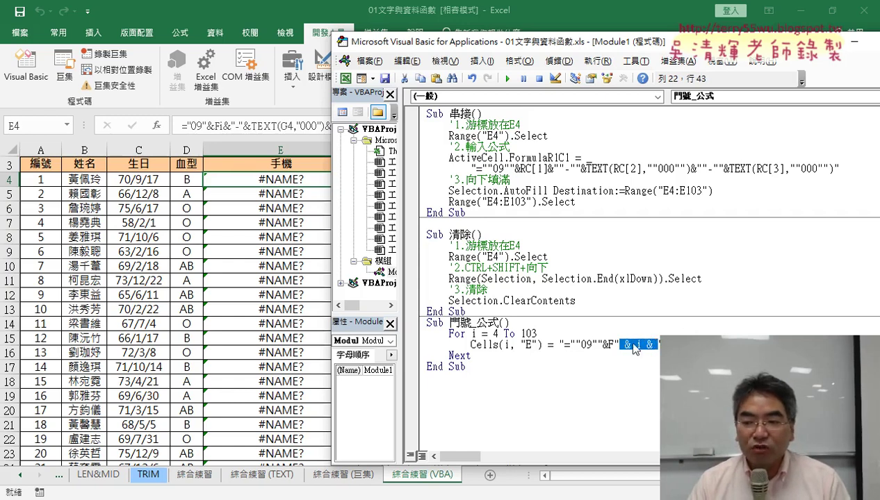
click(636, 346)
key(shift+Left)
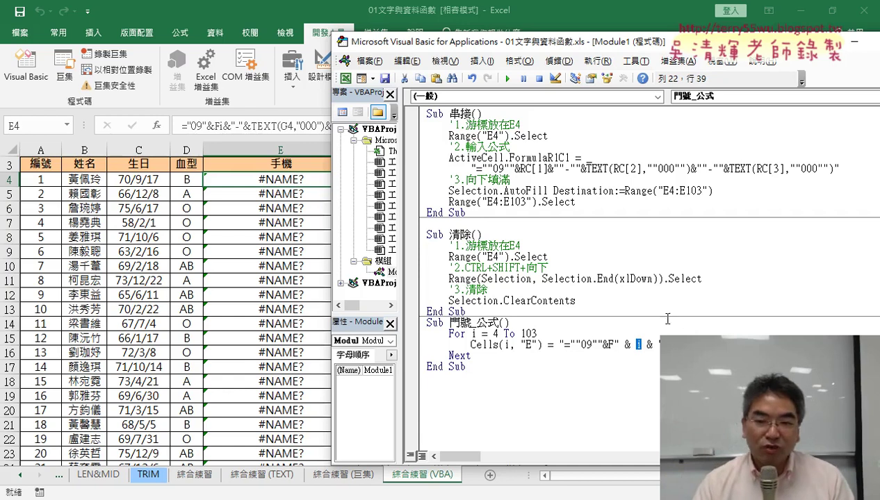
Shift the VBA editor window left to show more of the Cells formula line
drag(556, 45, 484, 46)
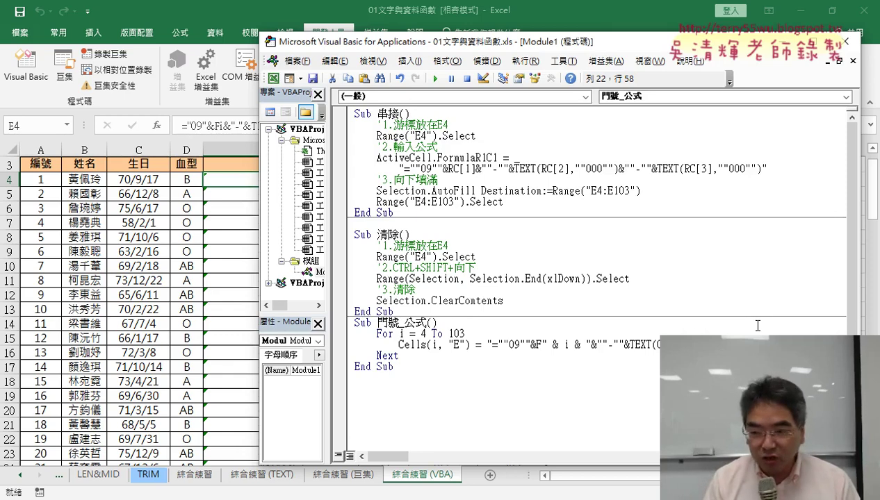
Complete the Cells line with TEXT(G" & i & ",""000"") so column G is padded to three digits
key(Right)
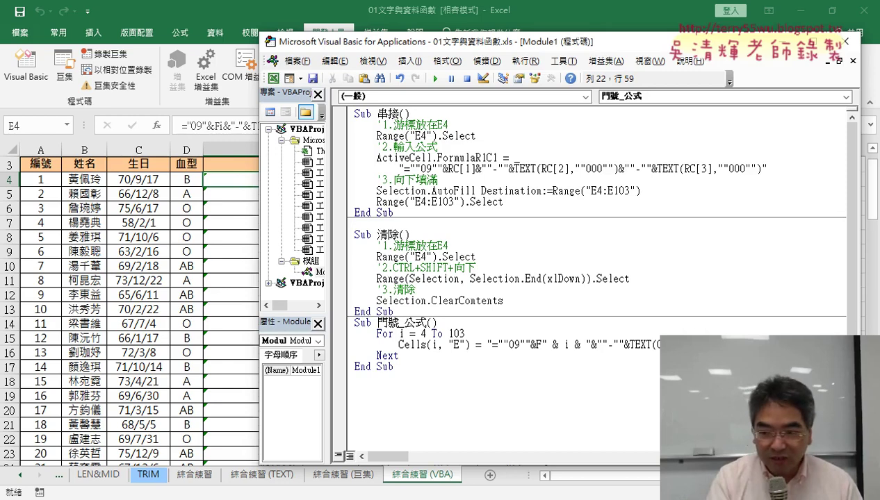
key(Right)
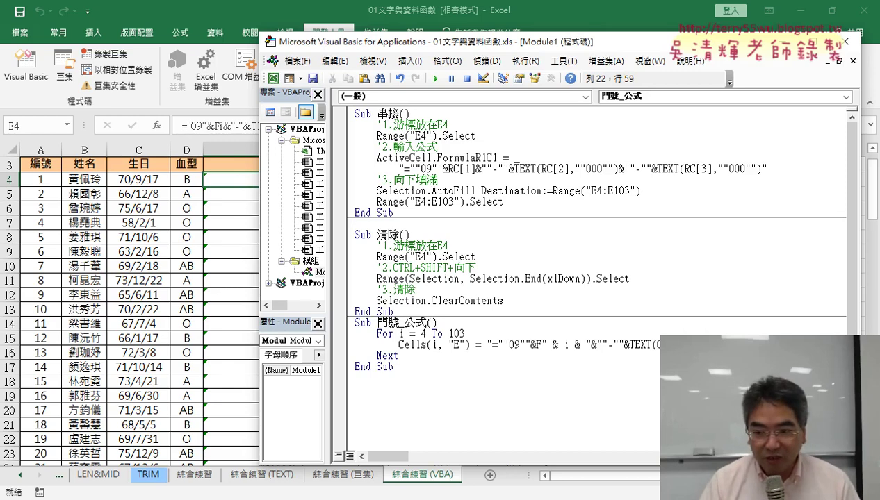
key(Right)
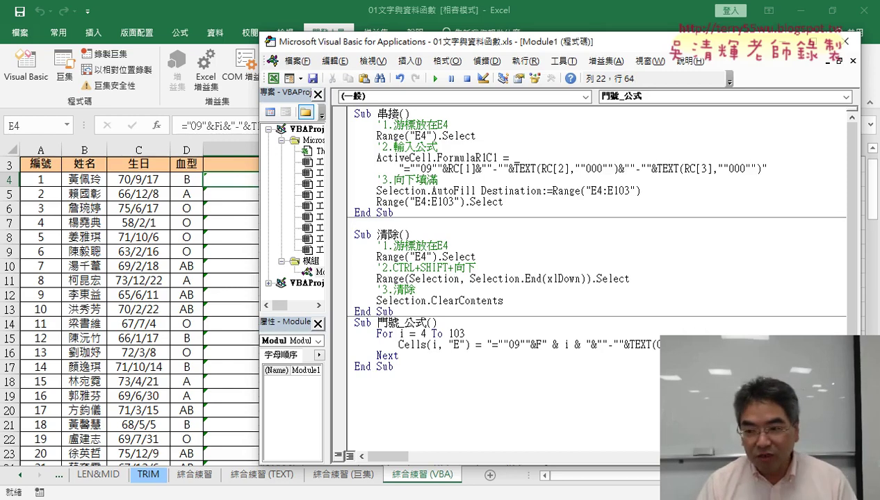
key(Right)
key(Right)
key(Right)
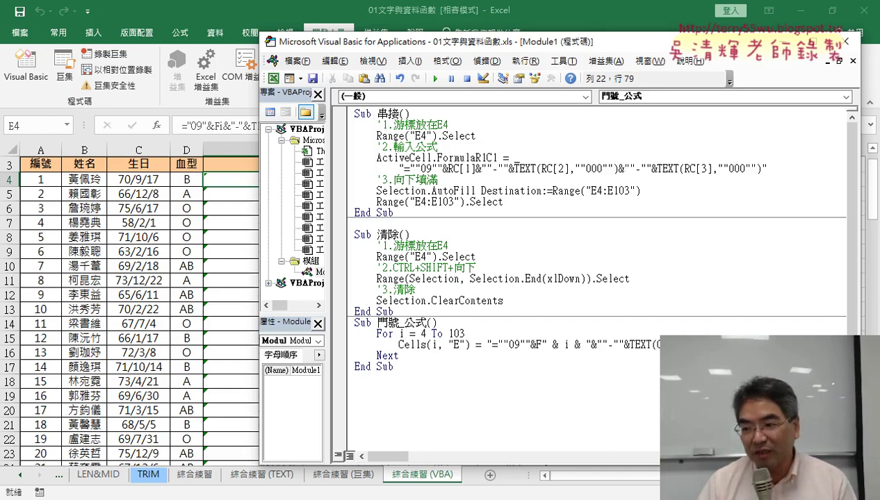
key(Right)
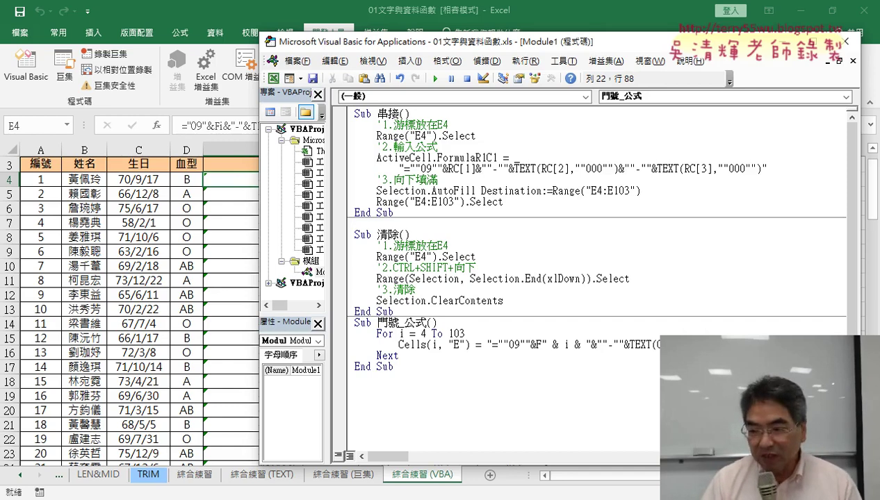
key(Right)
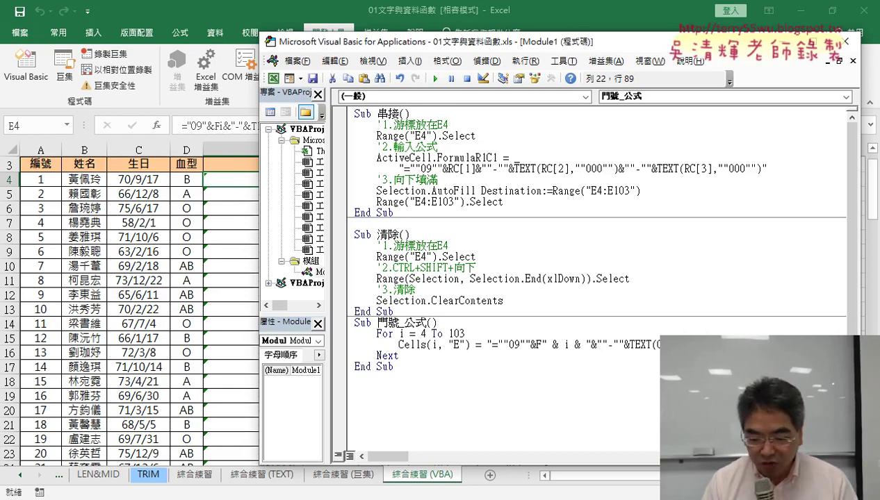
key(Right)
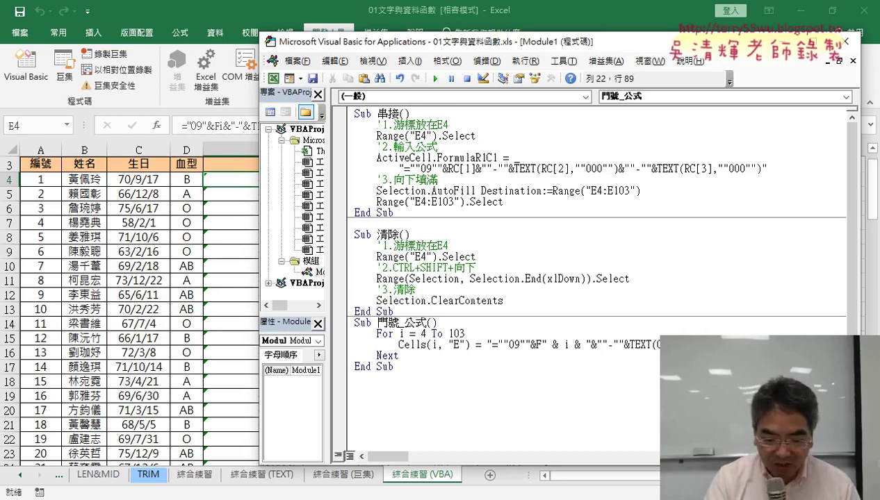
key(Left)
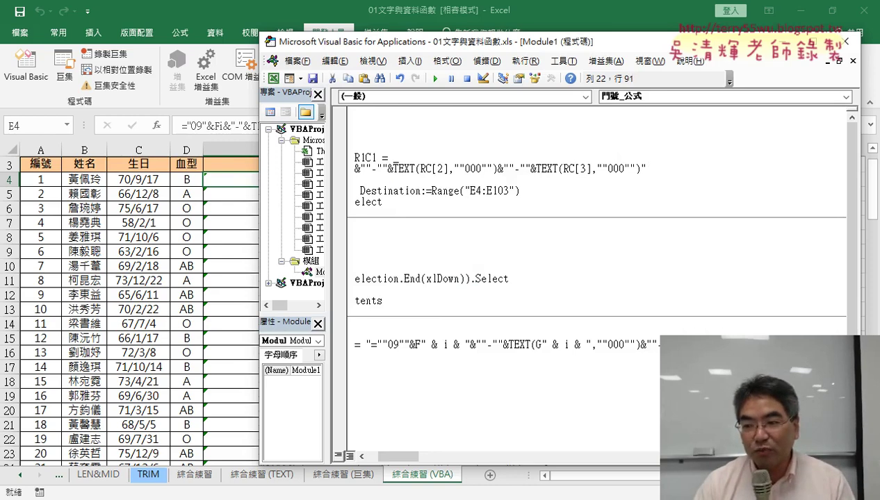
key(Right)
key(Right)
key(Right)
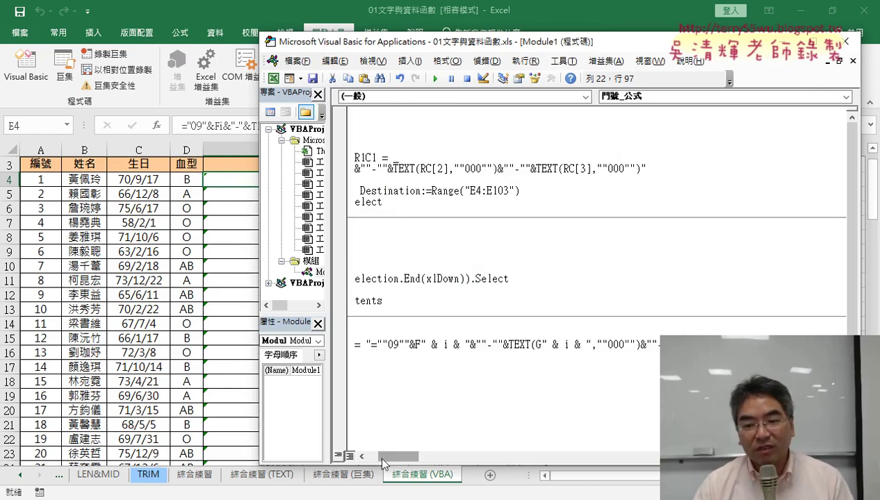
drag(381, 459, 376, 455)
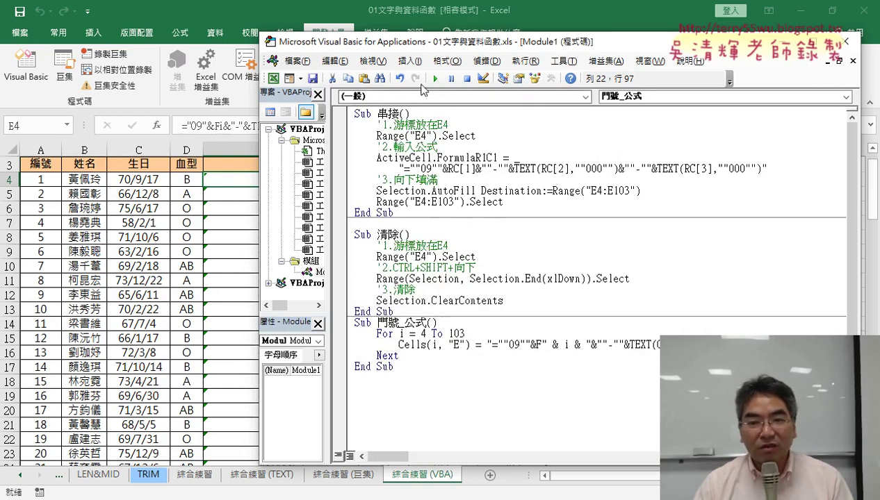
drag(448, 48, 533, 47)
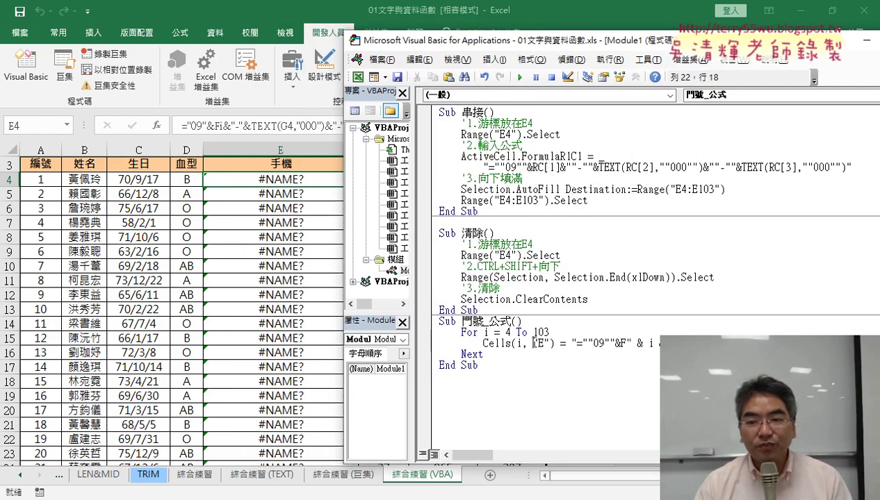
click(520, 77)
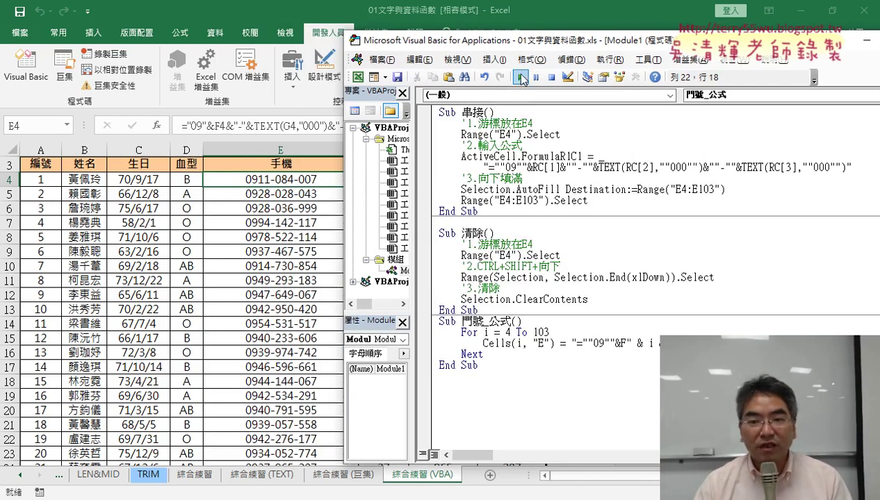
click(281, 180)
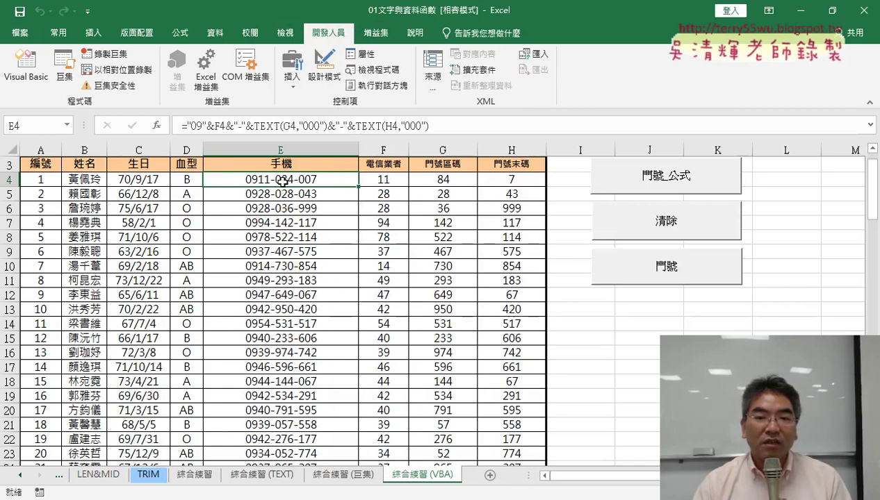
click(281, 196)
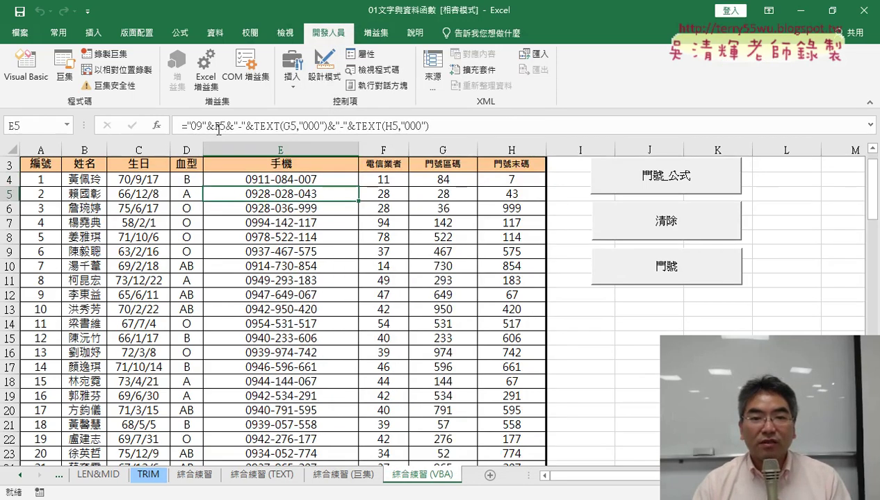
click(271, 208)
click(272, 228)
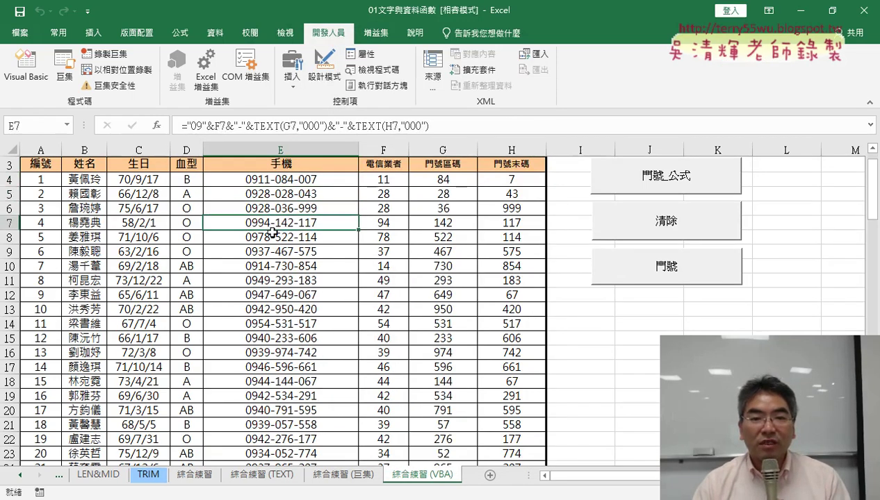
key(ctrl+Down)
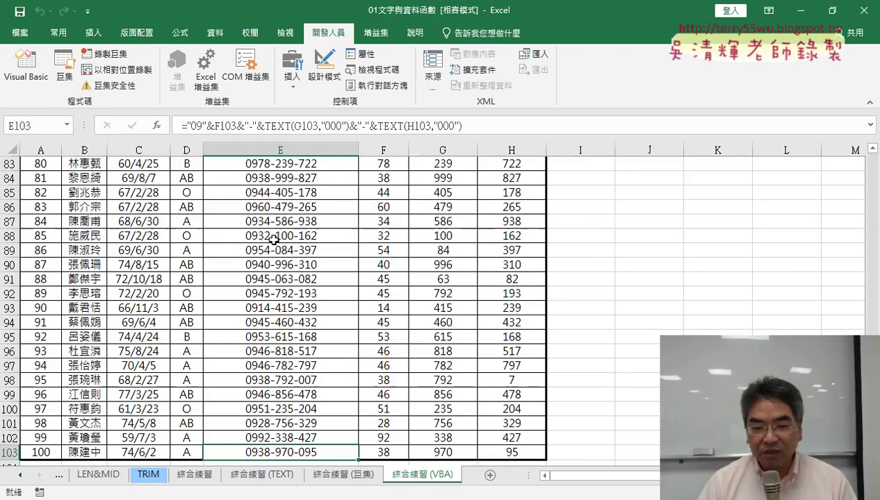
key(ctrl+Up)
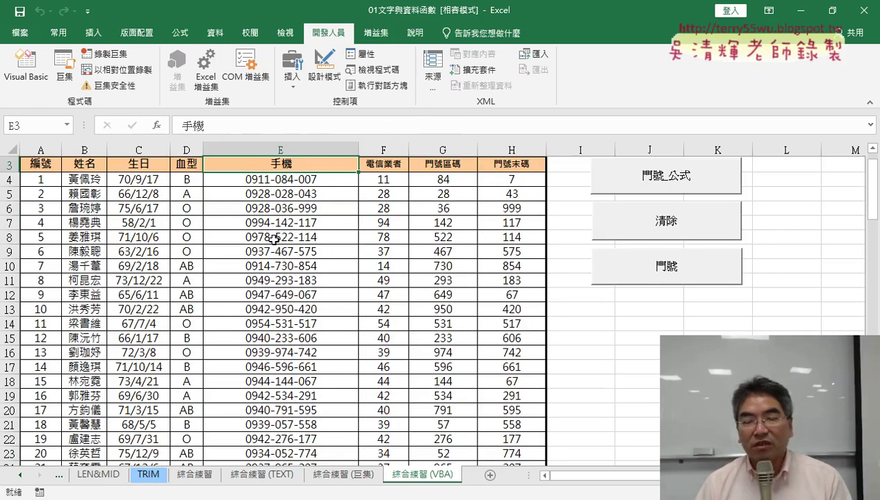
Duplicate the whole 門號_公式 macro on the empty line below its End Sub in Module1
click(28, 70)
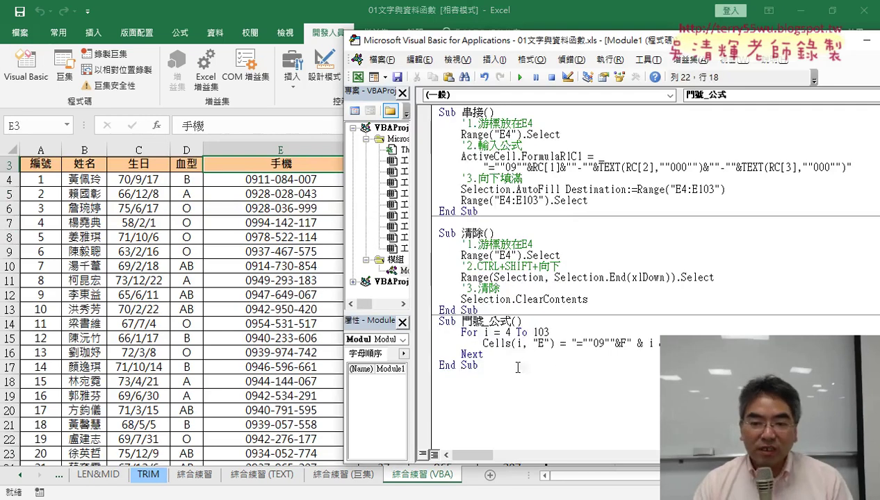
drag(487, 366, 437, 321)
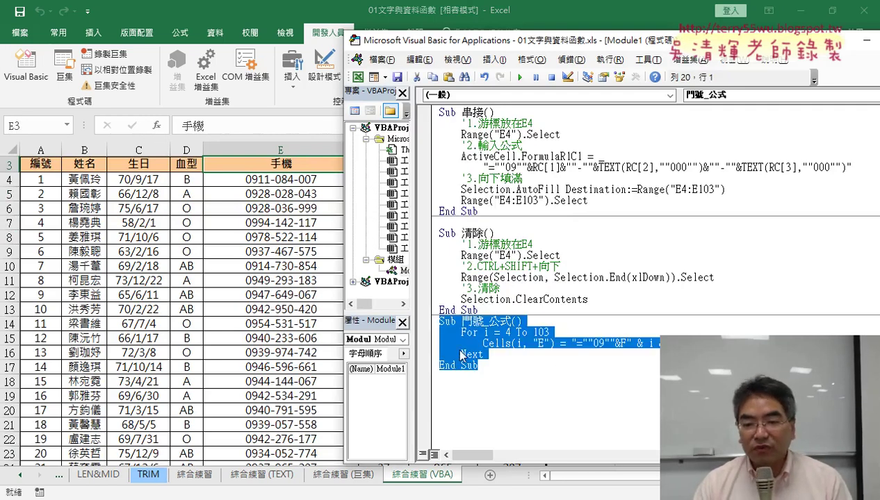
right_click(461, 373)
click(487, 142)
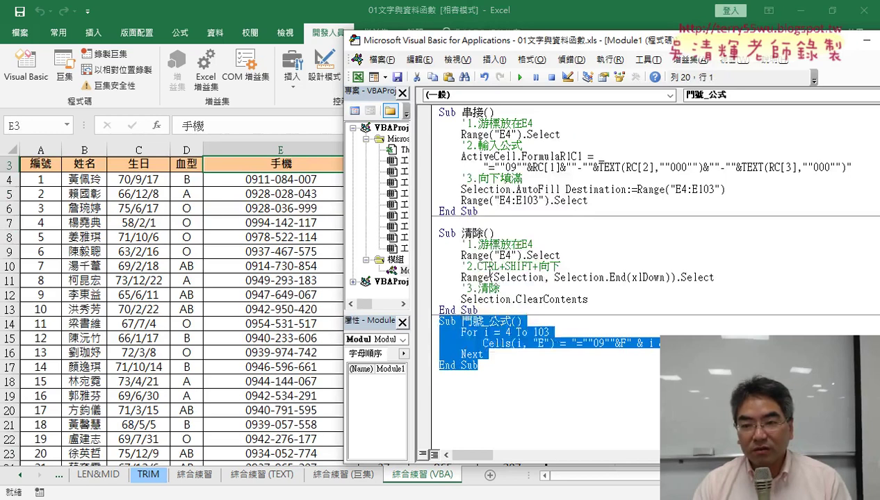
click(469, 386)
right_click(467, 386)
click(501, 228)
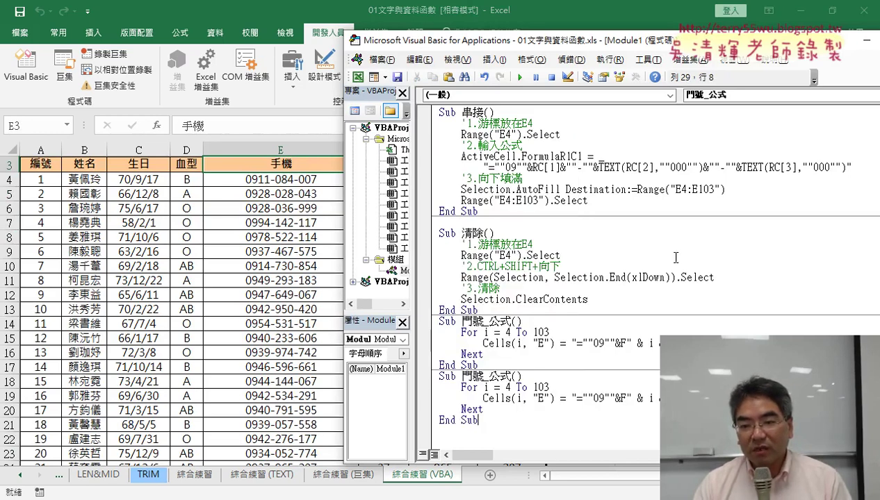
Rename the duplicate Sub from 門號_公式 to 清除2 using the copied name 清除
double_click(473, 234)
right_click(466, 233)
click(486, 257)
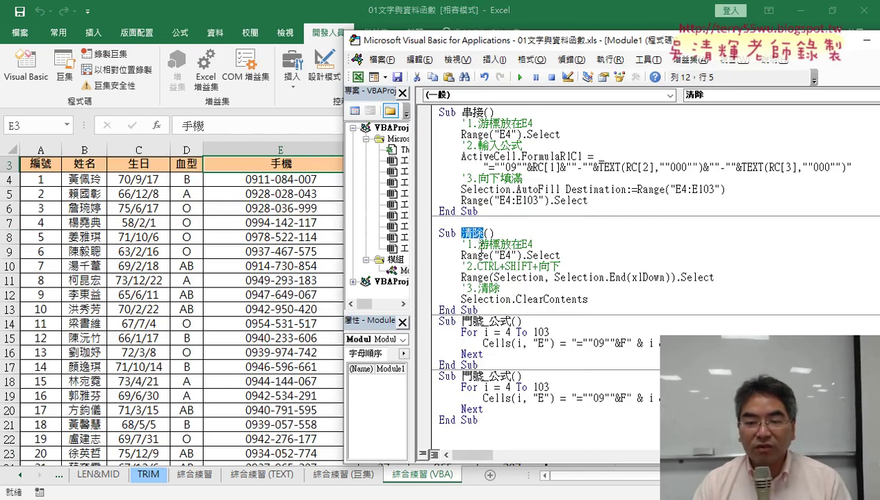
drag(512, 376, 462, 375)
right_click(478, 376)
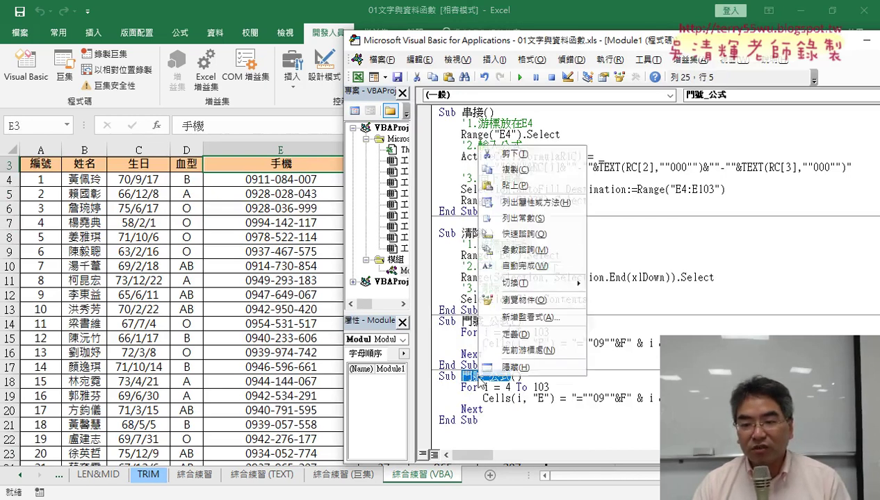
click(515, 185)
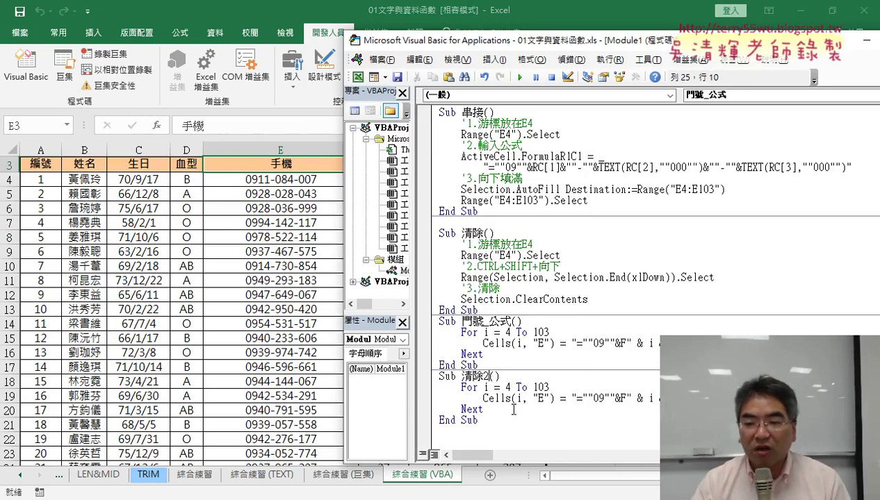
click(573, 398)
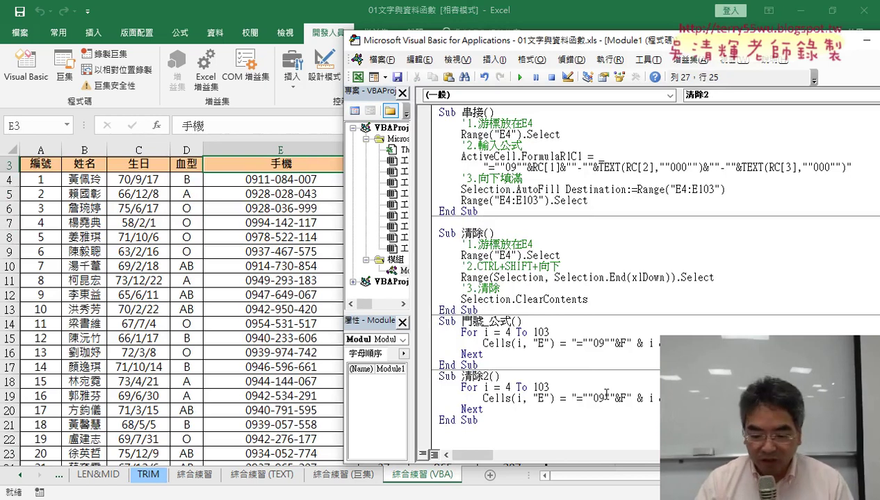
Replace the phone-number formula in 清除2's Cells line with an empty string ""
key(shift+End)
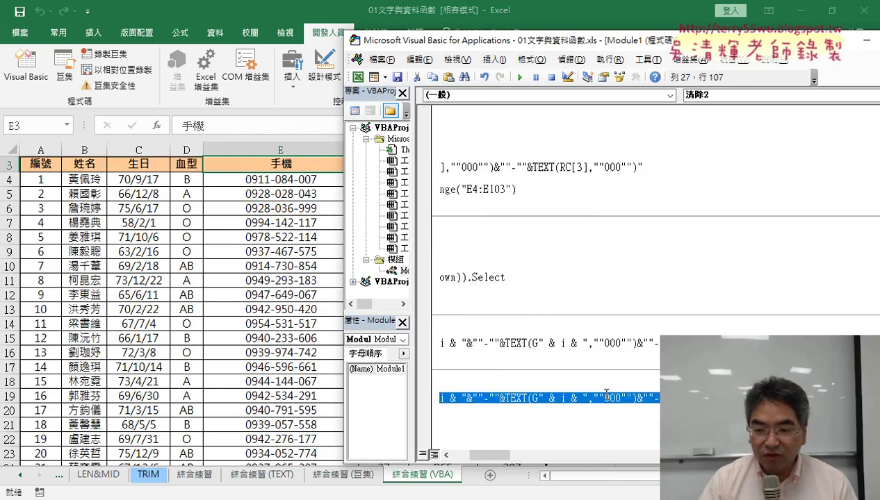
key(Delete)
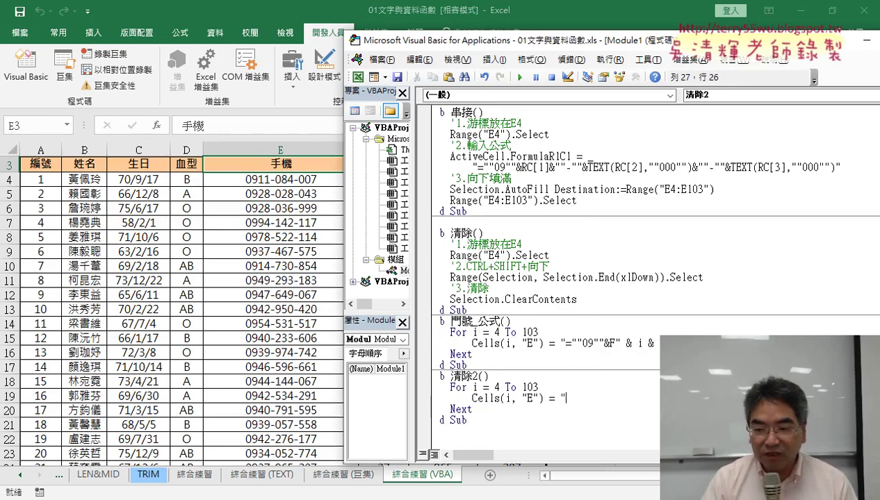
text(")
drag(573, 401, 566, 399)
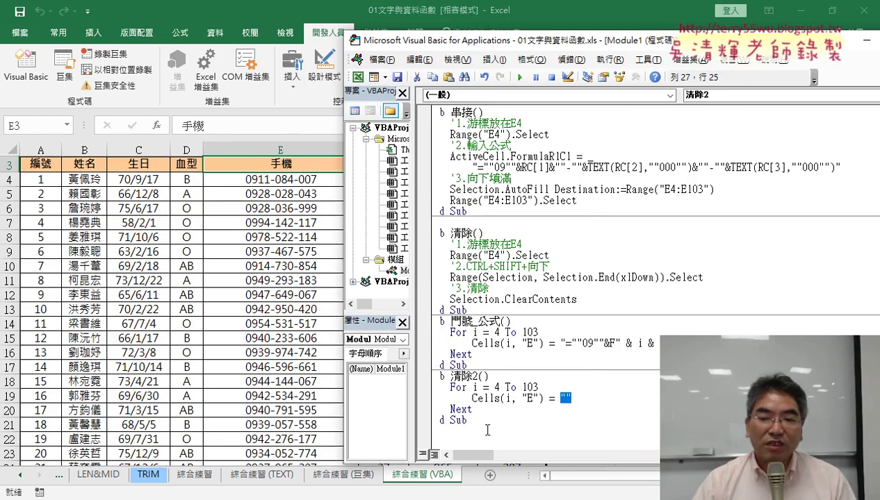
drag(466, 456, 458, 453)
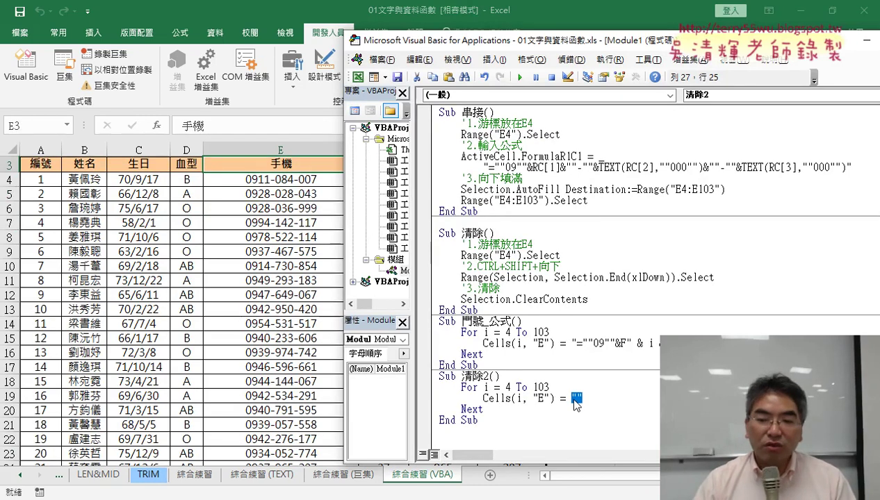
Test by running 清除2, then 門號_公式, then 清除2 again, and return to the worksheet
click(505, 398)
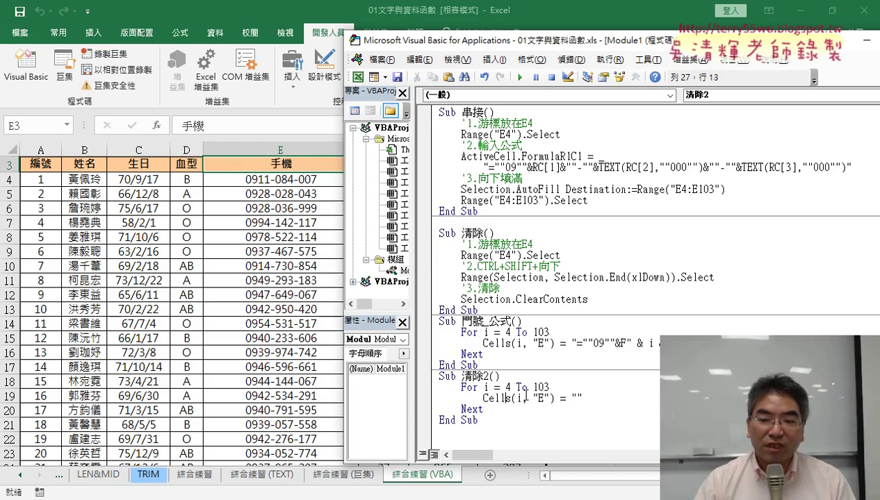
click(518, 78)
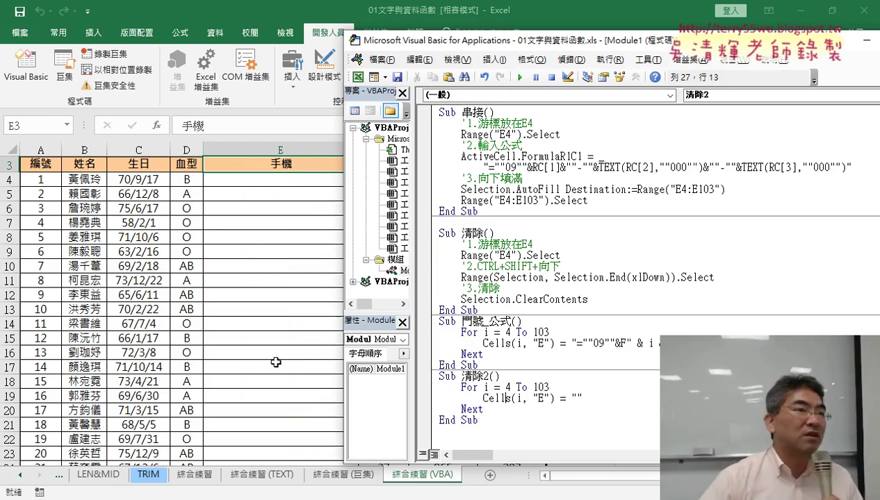
click(501, 344)
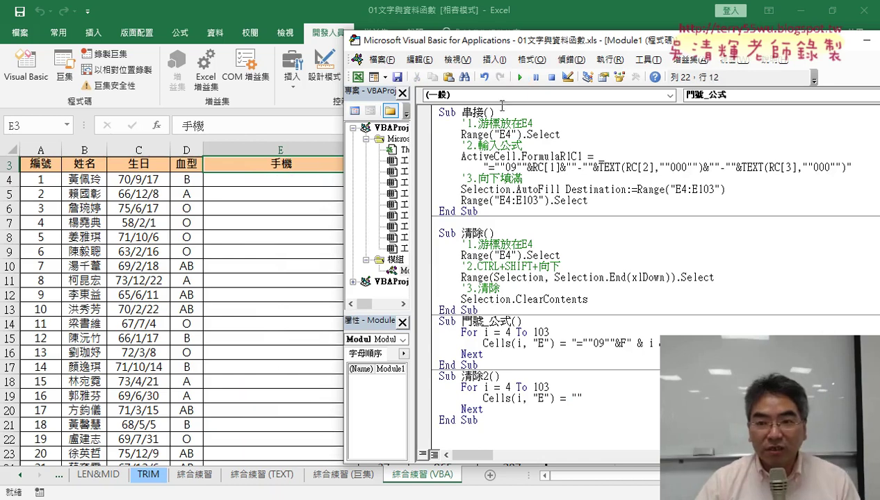
click(519, 77)
click(484, 398)
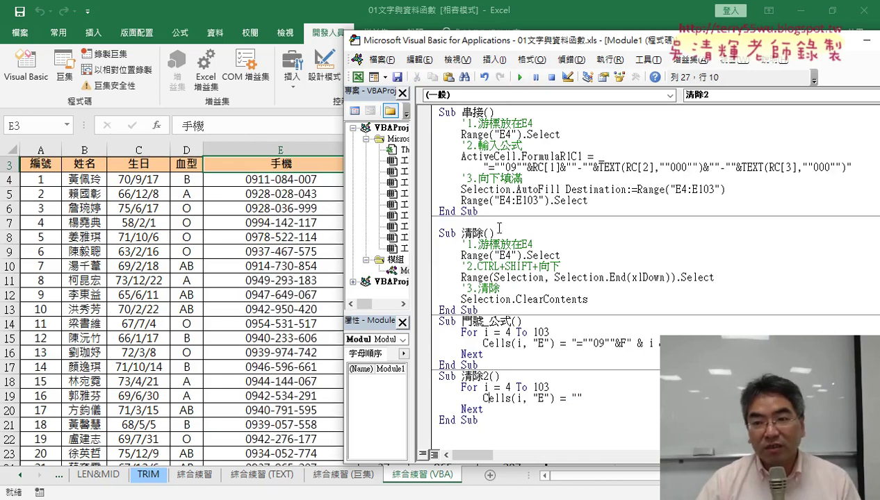
click(518, 77)
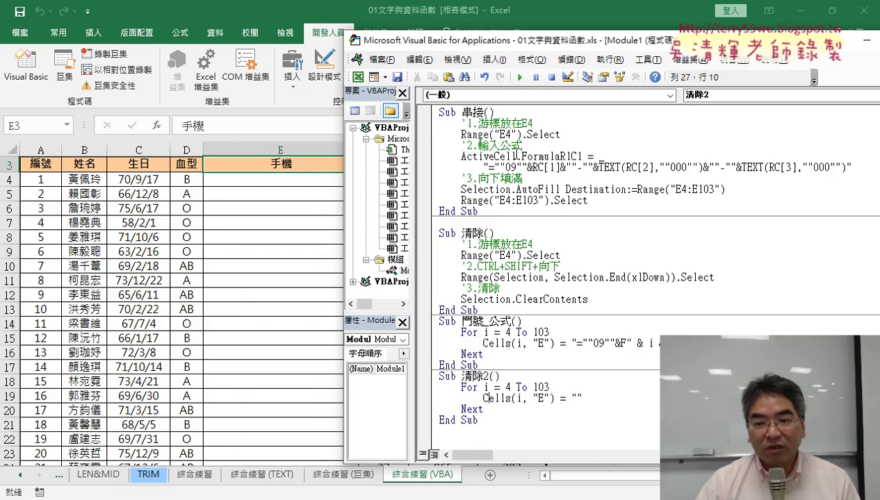
click(485, 343)
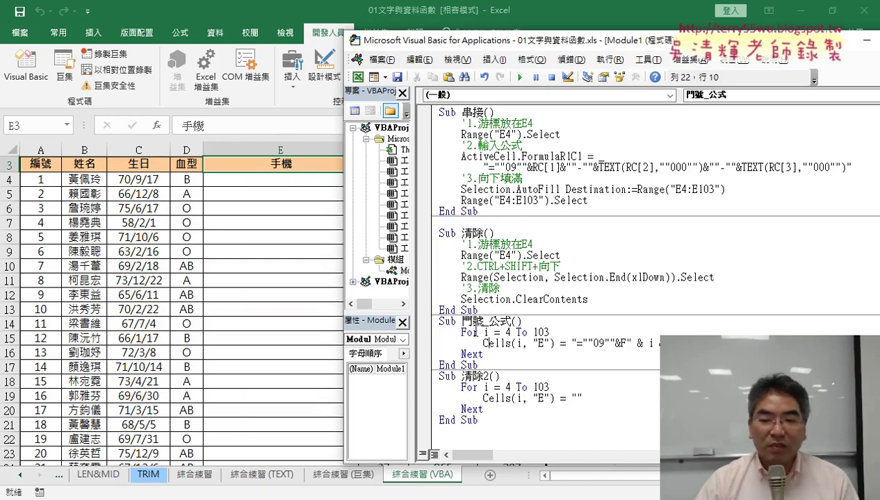
click(299, 281)
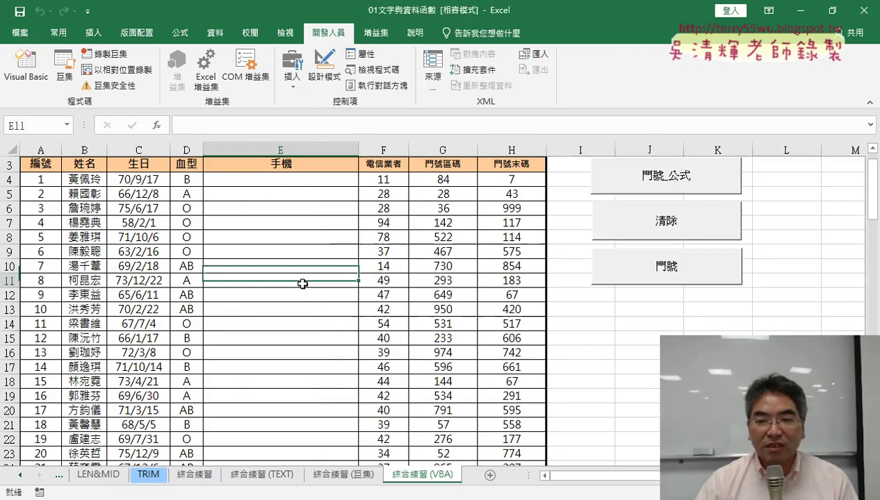
Remove the old button and draw a new Form Control button near column J assigned to 門號_公式
right_click(677, 186)
click(694, 187)
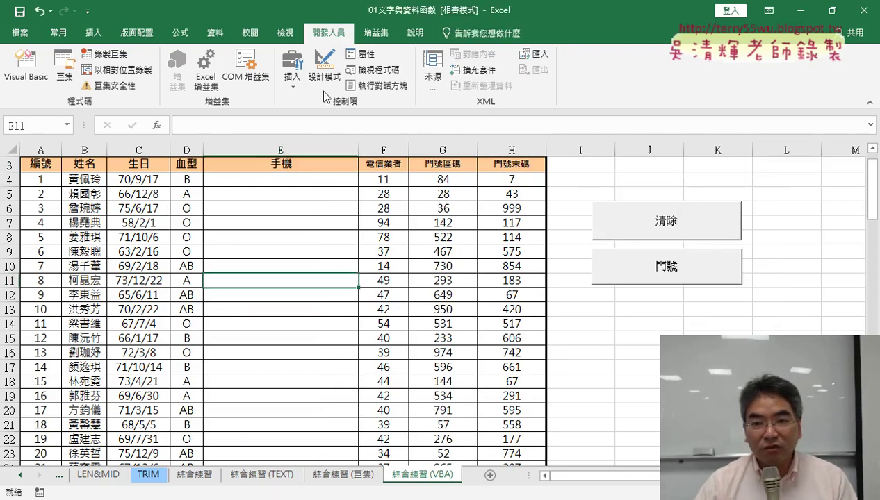
click(292, 70)
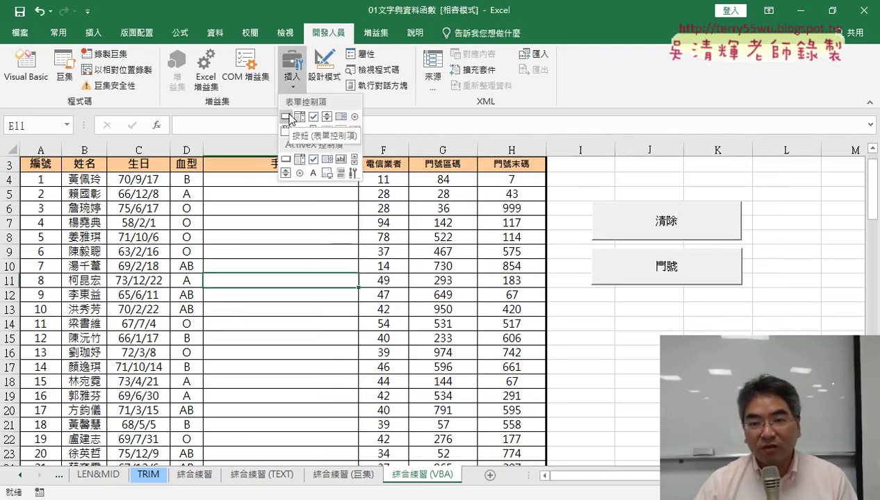
click(287, 118)
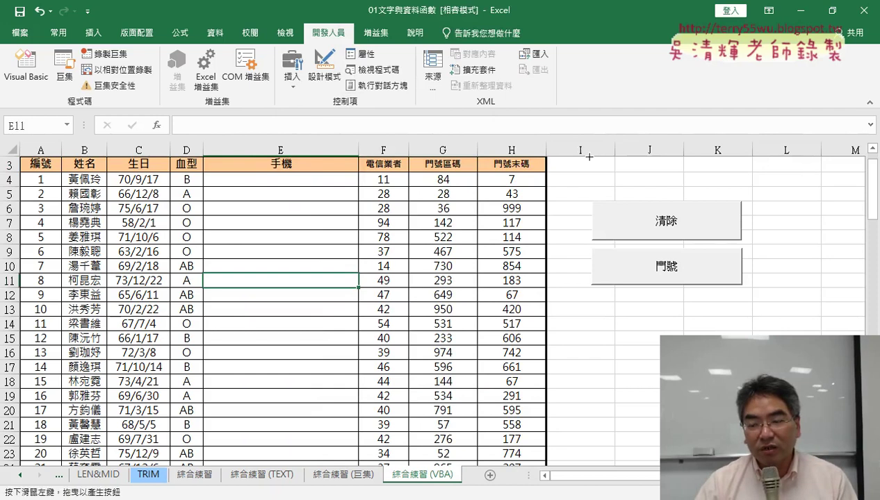
drag(589, 157, 744, 200)
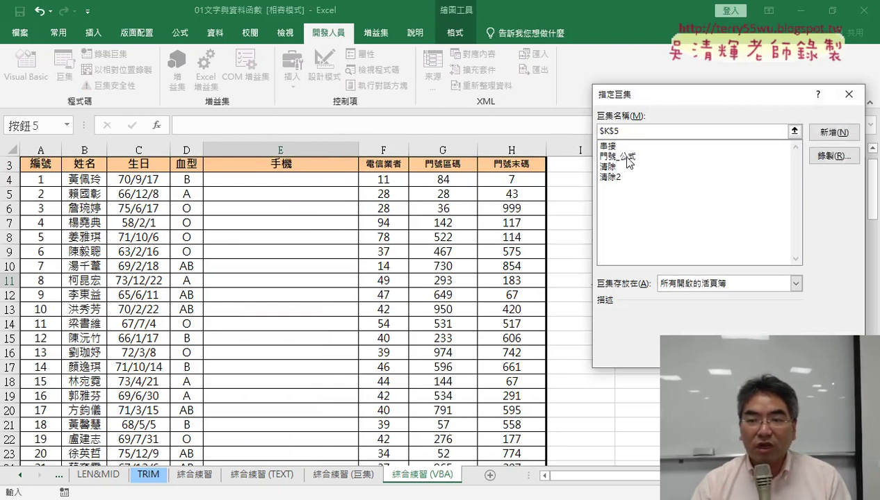
click(629, 162)
right_click(610, 132)
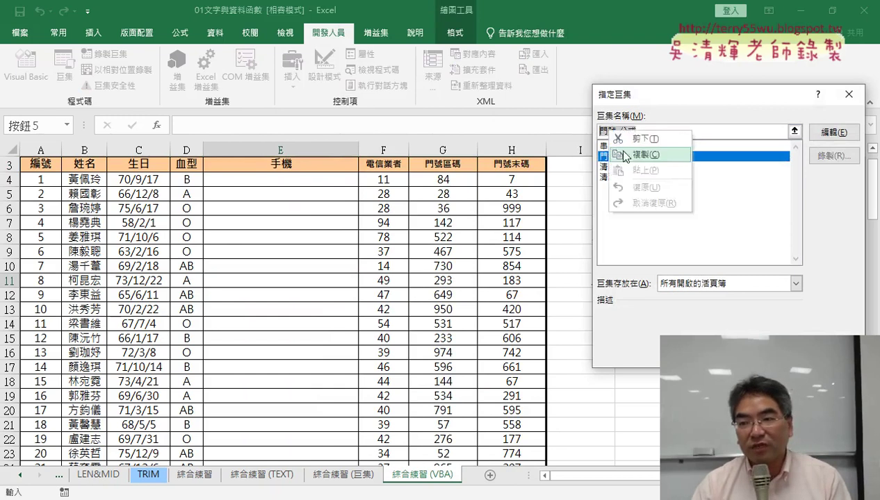
click(632, 154)
key(Return)
Label the new button 門號_公式 and run it to refill column E
scroll(782, 274, up, 1)
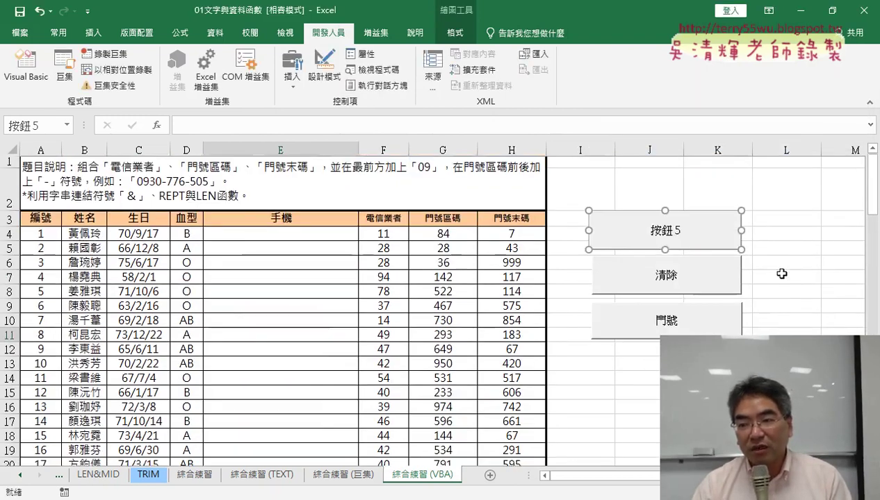
click(653, 233)
key(Delete)
key(Delete)
key(Delete)
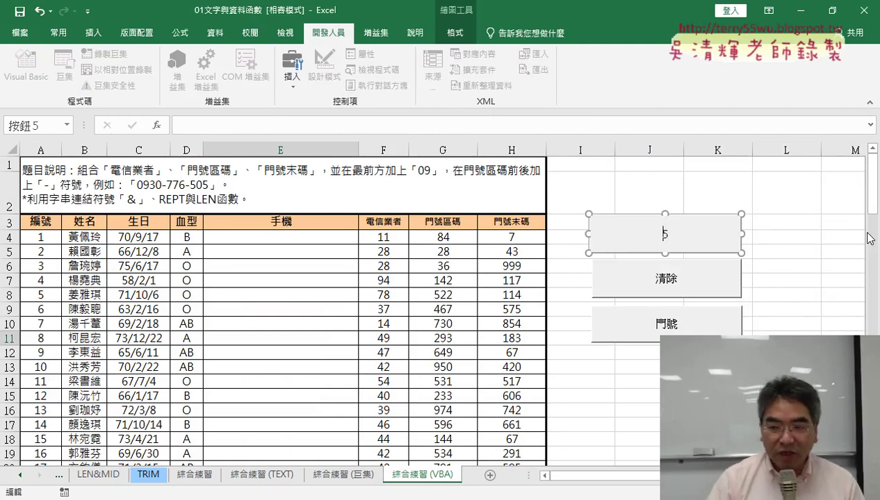
key(Delete)
key(ctrl+v)
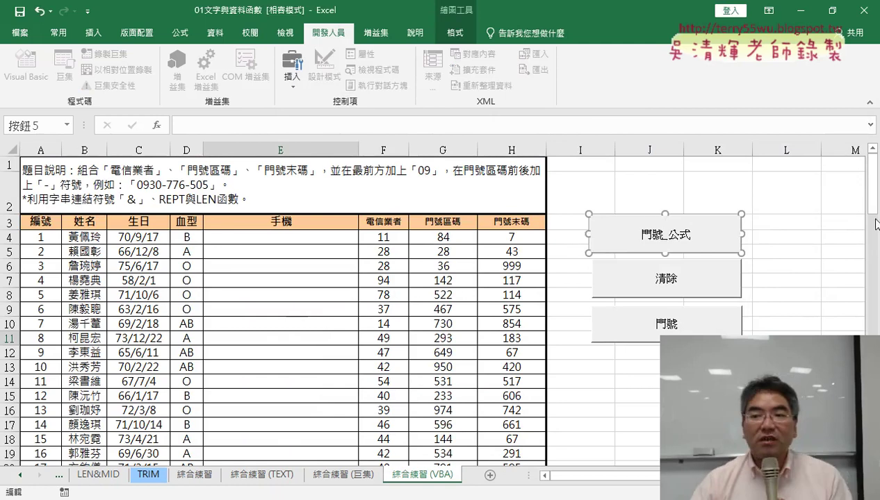
click(783, 276)
click(672, 244)
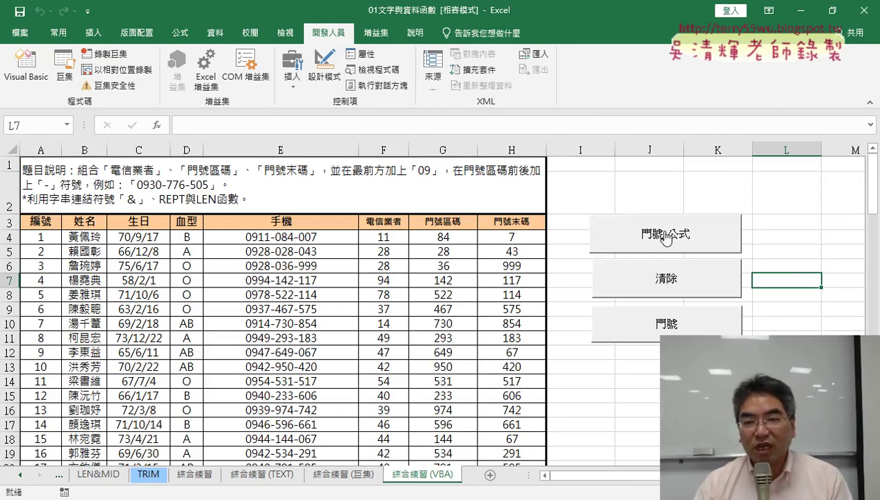
Reopen the VBA editor, move it left and widen it to show whole code lines
click(28, 70)
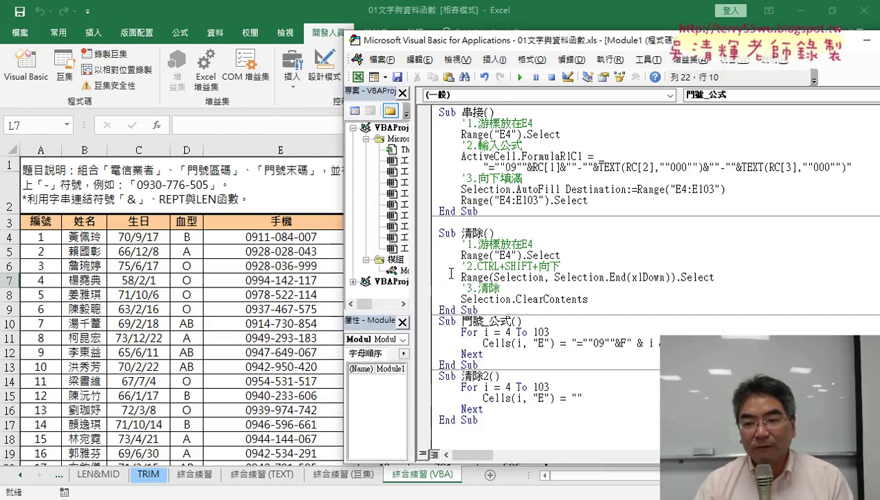
drag(411, 247, 369, 205)
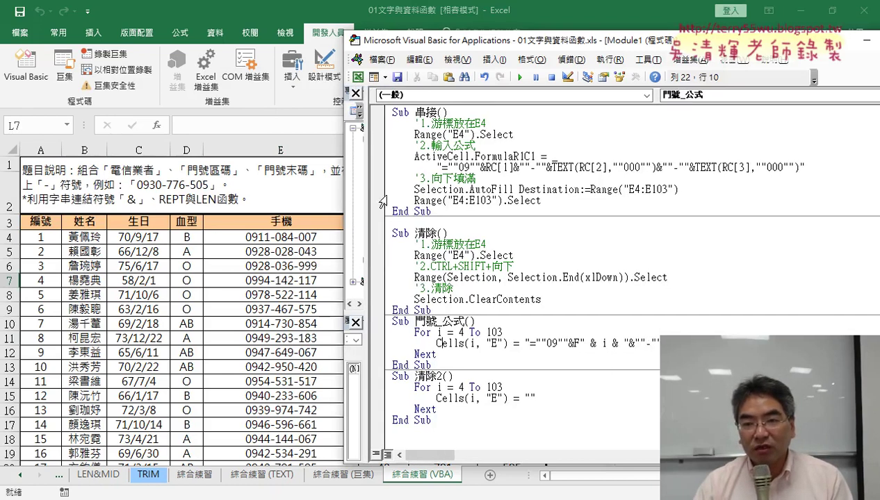
drag(415, 39, 148, 44)
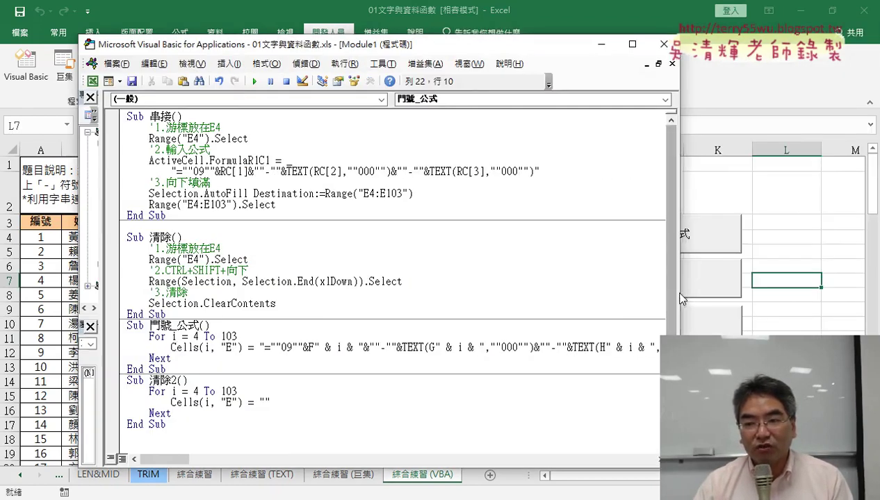
drag(681, 299, 829, 299)
Select the For i = 4 To 103 line and the & i & part of the 門號_公式 formula
drag(238, 337, 90, 343)
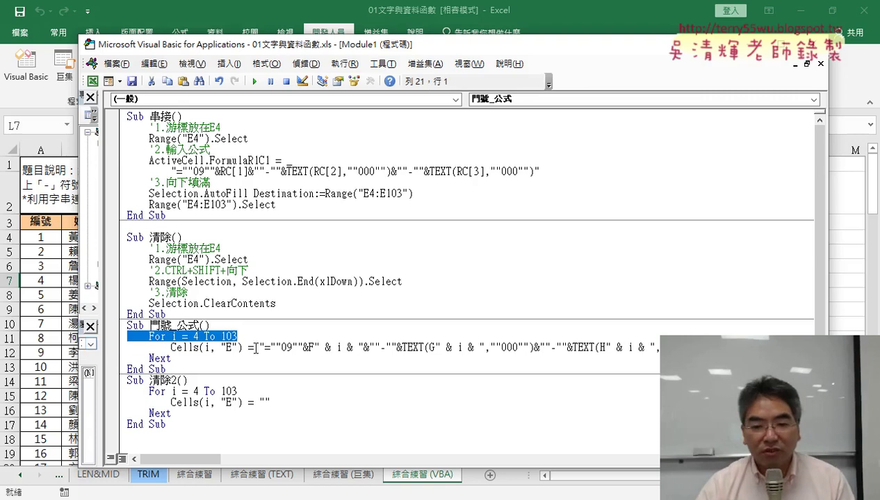
drag(262, 348, 692, 348)
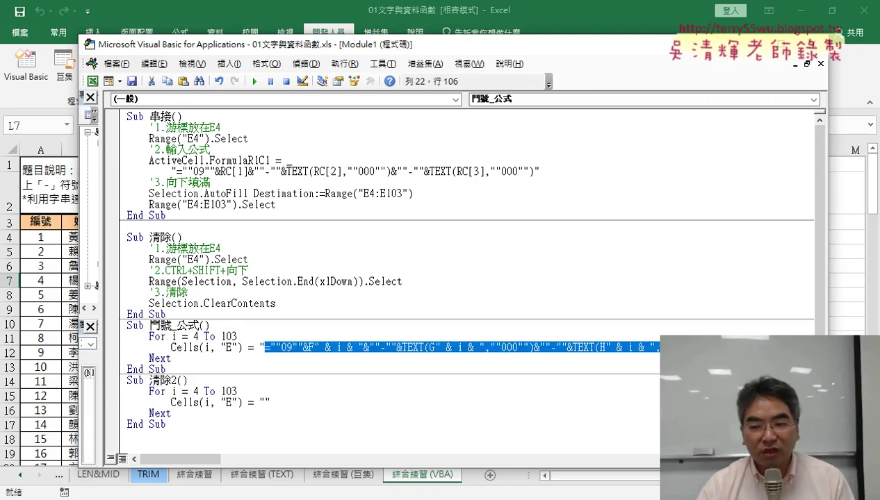
click(684, 348)
drag(314, 347, 362, 347)
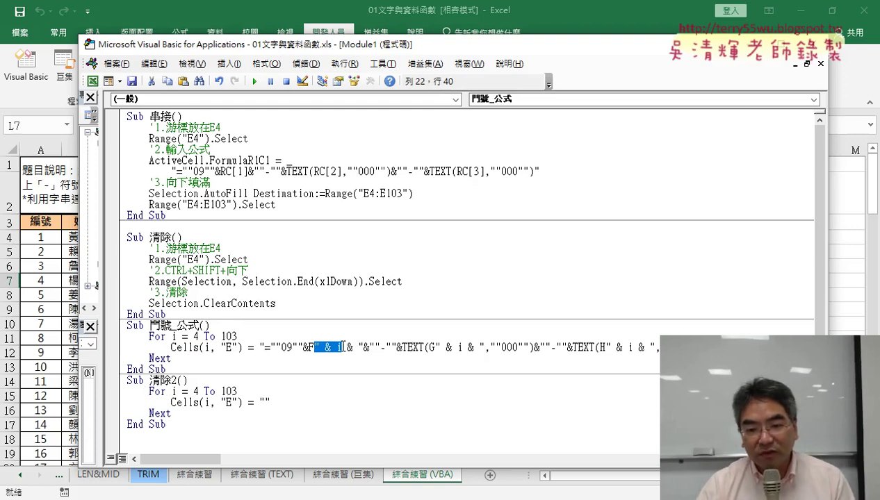